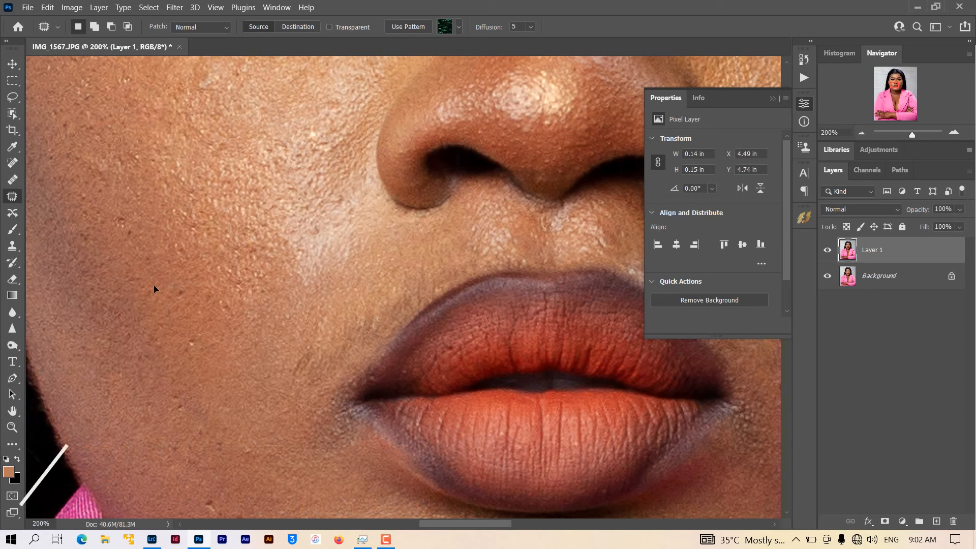
Patch the blemishes on the cheek and jaw at the image's left side using nearby clean skin.
drag(132, 210, 155, 278)
scroll(309, 371, down, 2)
mouse_move(174, 385)
mouse_down()
mouse_move(244, 432)
mouse_move(180, 378)
mouse_up()
drag(209, 402, 143, 320)
drag(246, 377, 249, 380)
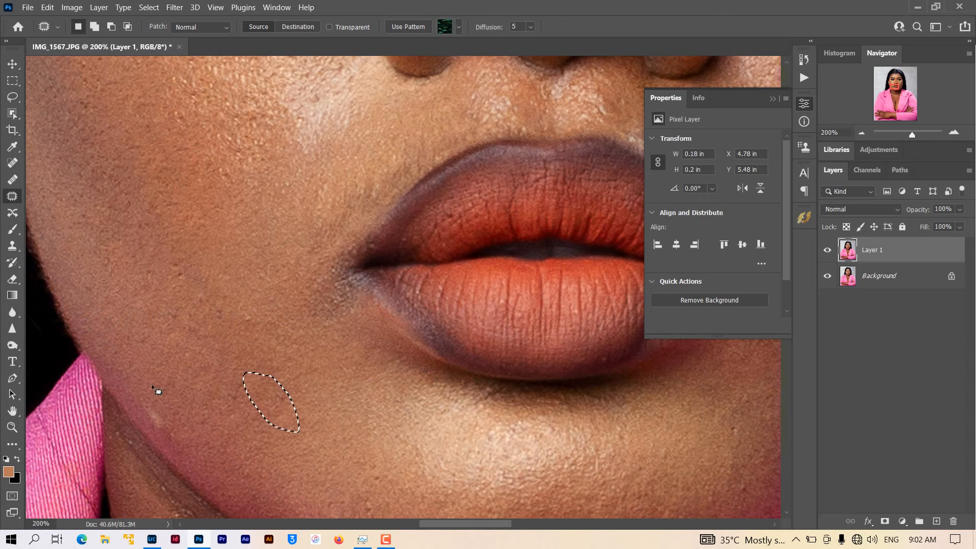
drag(157, 392, 155, 396)
Patch the blemishes on the image-right cheek and jaw beside the corner of the mouth.
scroll(359, 370, right, 7)
drag(274, 155, 277, 165)
mouse_move(427, 203)
mouse_down()
mouse_move(434, 191)
mouse_move(429, 200)
mouse_up()
drag(333, 300, 335, 305)
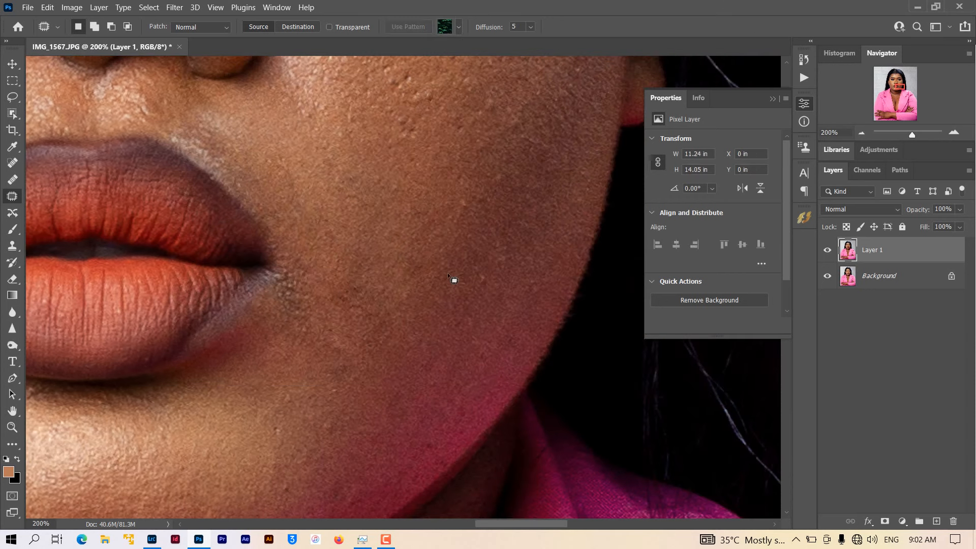
drag(453, 279, 450, 285)
key(ctrl+d)
Patch the spots higher up on the image-right side of the face at 100% zoom.
click(861, 133)
scroll(527, 173, up, 2)
drag(333, 145, 335, 142)
mouse_move(346, 150)
mouse_down()
mouse_move(316, 138)
mouse_move(350, 155)
mouse_up()
mouse_move(351, 157)
mouse_down()
mouse_move(411, 170)
mouse_move(438, 204)
mouse_up()
scroll(453, 198, up, 1)
mouse_move(460, 165)
mouse_down()
mouse_move(479, 160)
mouse_move(478, 178)
mouse_up()
drag(467, 119, 479, 139)
key(ctrl+d)
Patch the uneven skin between the image-left eye and the bridge of the nose.
scroll(287, 239, up, 3)
scroll(287, 239, left, 2)
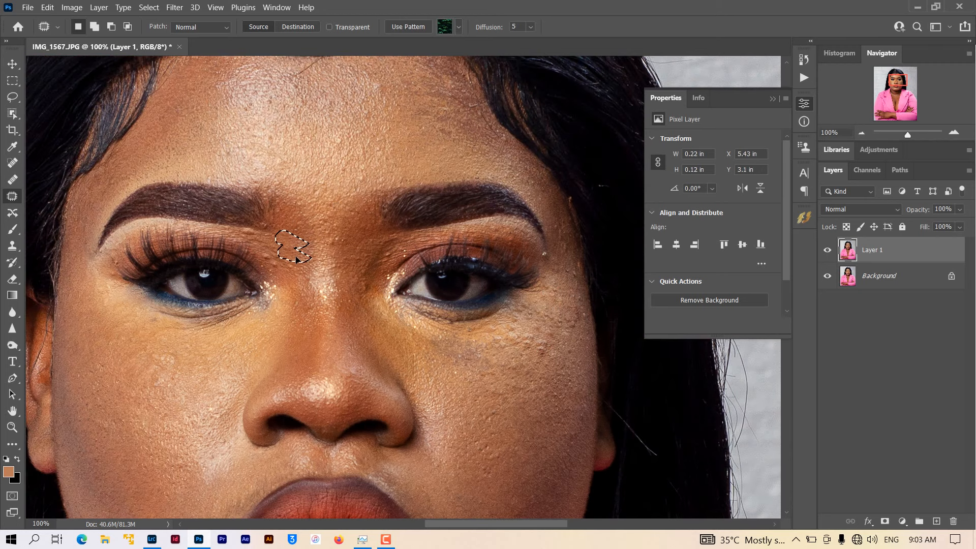
drag(246, 238, 249, 241)
drag(263, 241, 300, 245)
key(ctrl+d)
Patch the remaining marks on the forehead and the image-left cheek with the Patch tool.
scroll(468, 274, up, 1)
drag(551, 344, 544, 350)
drag(241, 117, 299, 142)
key(ctrl+d)
scroll(363, 139, down, 6)
key(ctrl+d)
scroll(485, 246, up, 3)
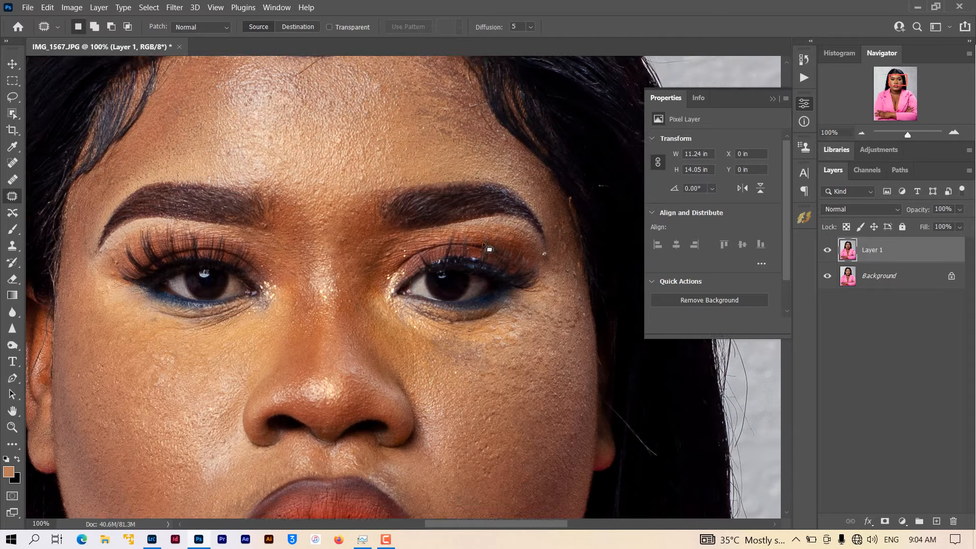
drag(128, 344, 137, 350)
key(ctrl+d)
Patch the blemishes at the temple and below the outer corner of the image-right eye at 200% zoom.
click(862, 132)
click(954, 133)
click(954, 132)
drag(898, 78, 901, 79)
mouse_move(474, 235)
mouse_down()
mouse_move(469, 246)
mouse_move(508, 244)
mouse_up()
key(ctrl+d)
drag(462, 372, 504, 315)
key(ctrl+d)
Patch the bumps across the image-right cheek, from beside the eye down towards the jaw.
scroll(501, 305, down, 3)
drag(503, 216, 499, 209)
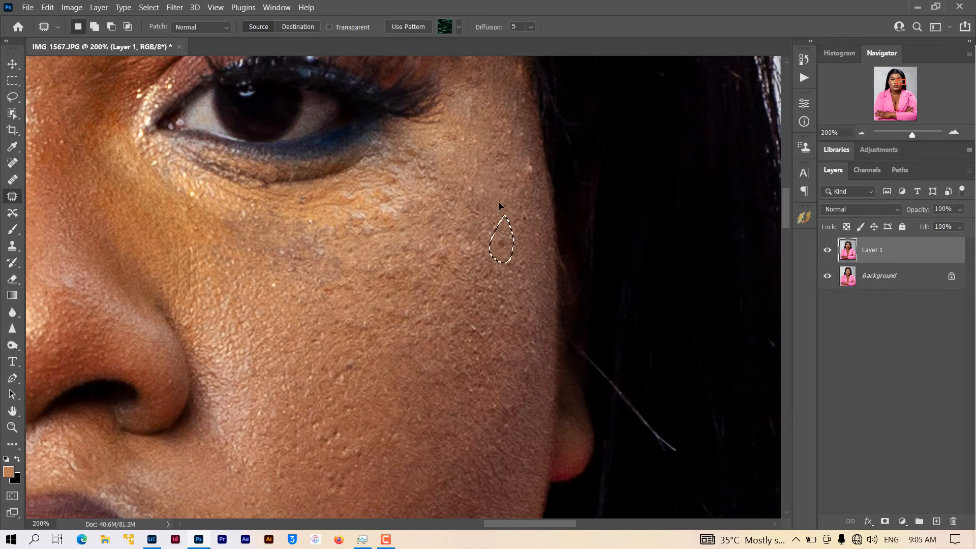
key(ctrl+d)
drag(385, 153, 392, 145)
drag(504, 159, 539, 176)
mouse_move(456, 351)
mouse_down()
mouse_move(519, 290)
mouse_move(518, 353)
mouse_move(515, 305)
mouse_up()
scroll(509, 305, down, 2)
drag(392, 346, 311, 415)
drag(325, 449, 275, 458)
key(ctrl+d)
Patch the remaining marks on the face, neck and chest at 66.67% zoom.
click(861, 132)
click(861, 132)
scroll(227, 142, up, 1)
drag(227, 142, 266, 121)
key(ctrl+d)
scroll(277, 204, down, 6)
drag(260, 326, 295, 295)
drag(277, 310, 207, 277)
key(ctrl+d)
scroll(264, 310, down, 2)
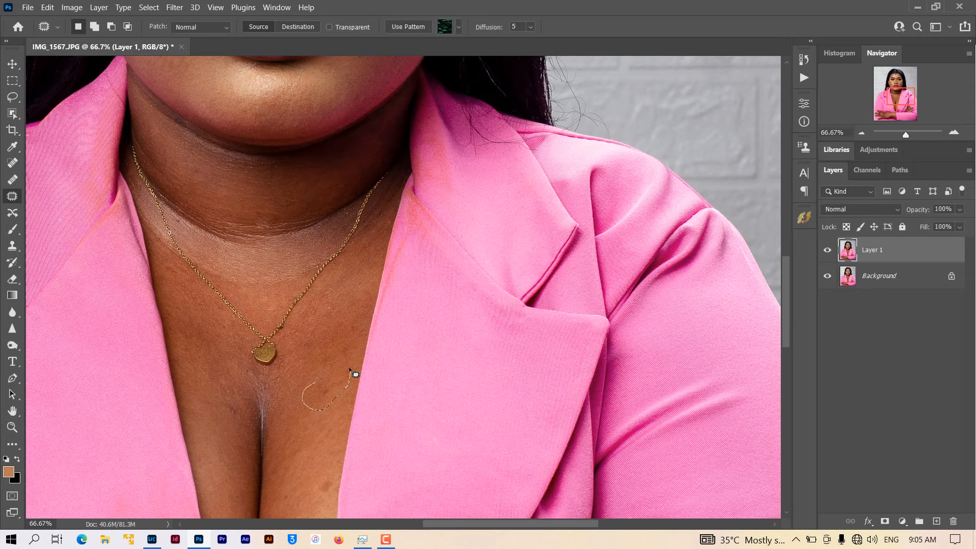
scroll(288, 437, down, 3)
key(ctrl+d)
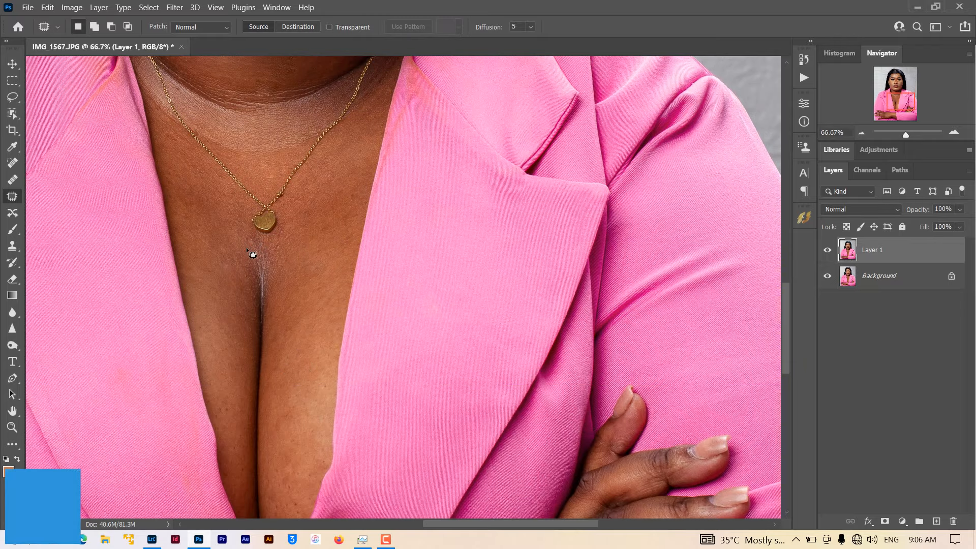
Patch the marks in the lower part of the portrait around the folded arms.
scroll(349, 333, down, 8)
scroll(464, 338, left, 8)
drag(311, 316, 345, 345)
drag(325, 333, 352, 338)
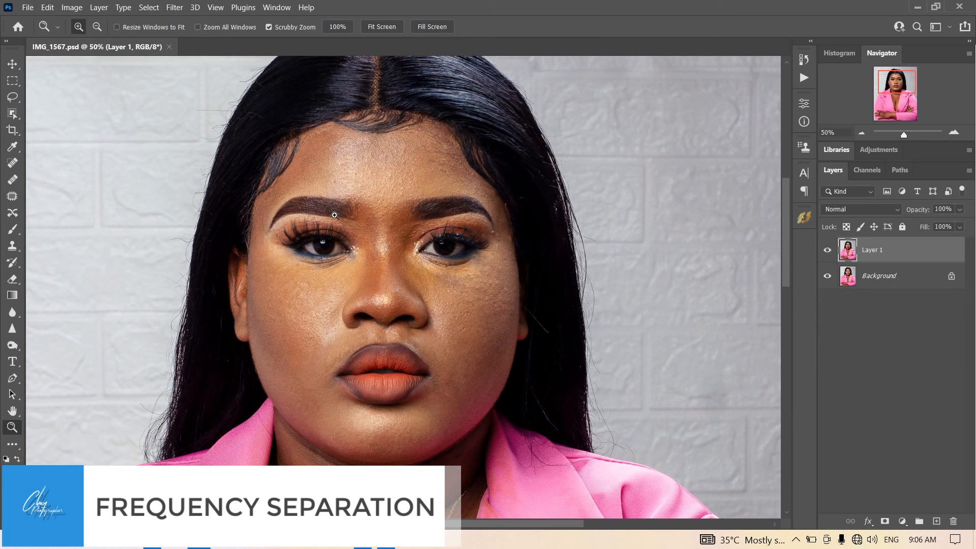
Duplicate Layer 1 twice and hide the upper copy.
key(ctrl+j)
key(ctrl+j)
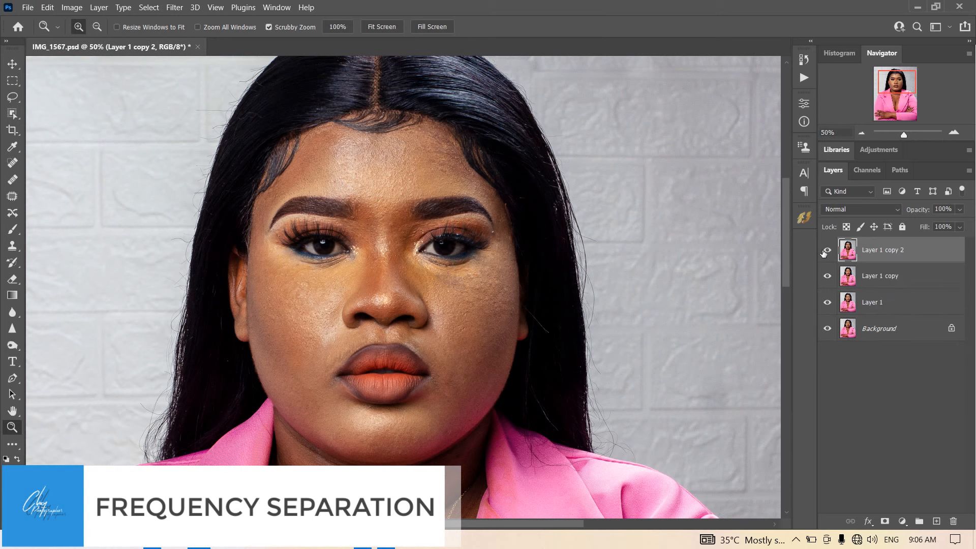
click(827, 250)
Apply a Gaussian Blur to Layer 1 copy to make the low-frequency colour layer.
click(878, 276)
click(371, 176)
click(174, 7)
mouse_move(233, 159)
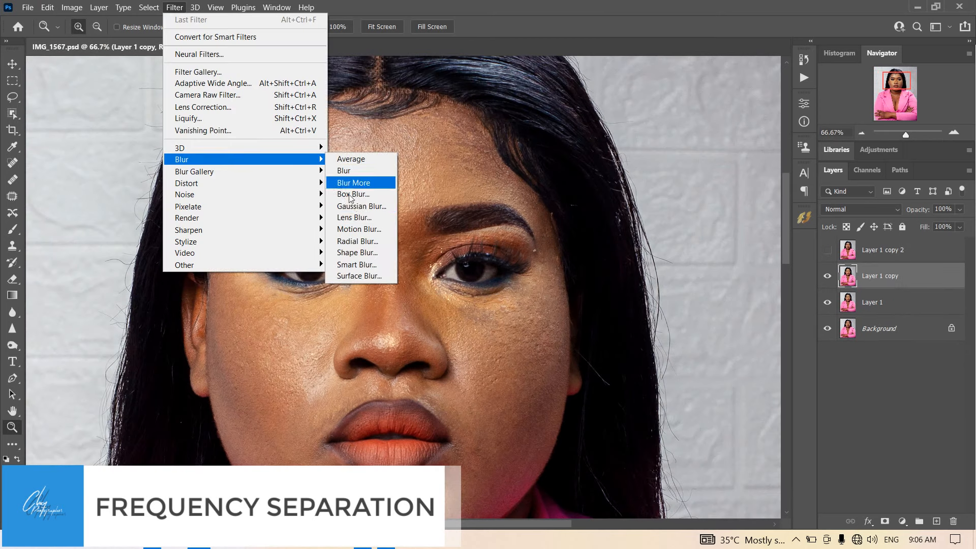
click(366, 205)
drag(661, 296, 676, 295)
key(Return)
Show Layer 1 copy 2 and use Apply Image on it with Layer 1 copy as source, Subtract blending, scale 2 and offset 128.
click(827, 250)
click(887, 250)
click(71, 7)
click(126, 184)
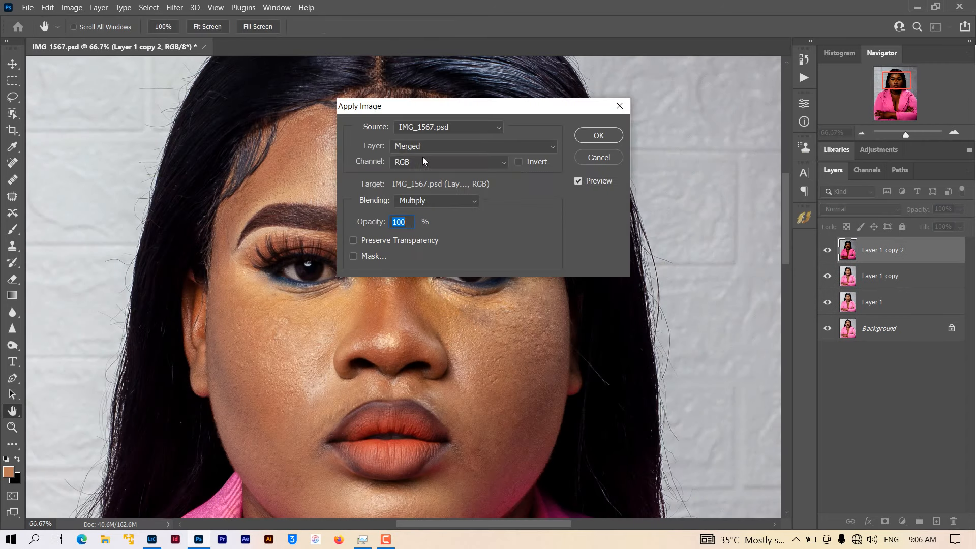
click(458, 146)
click(427, 192)
click(464, 201)
click(411, 245)
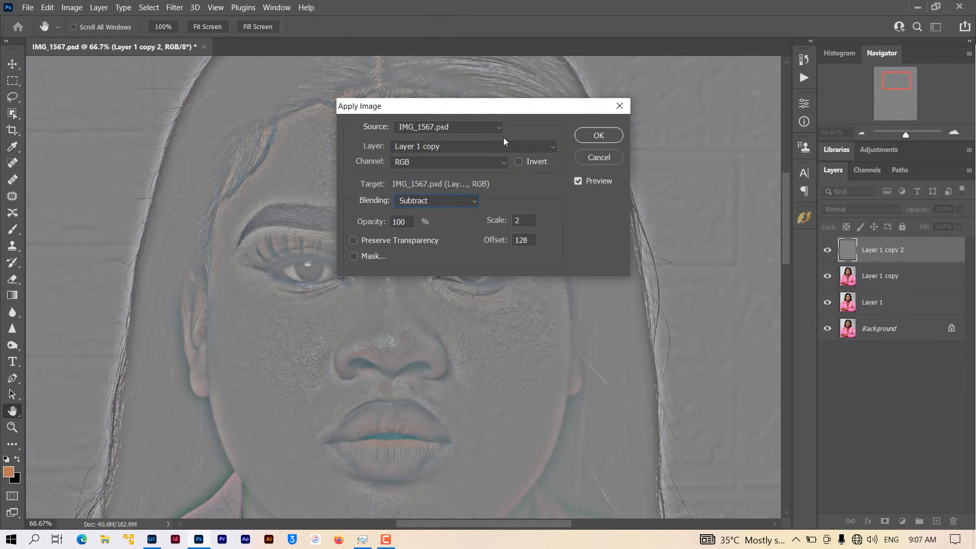
click(589, 142)
Set the blending mode of Layer 1 copy 2 to Linear Light.
key(z)
click(860, 209)
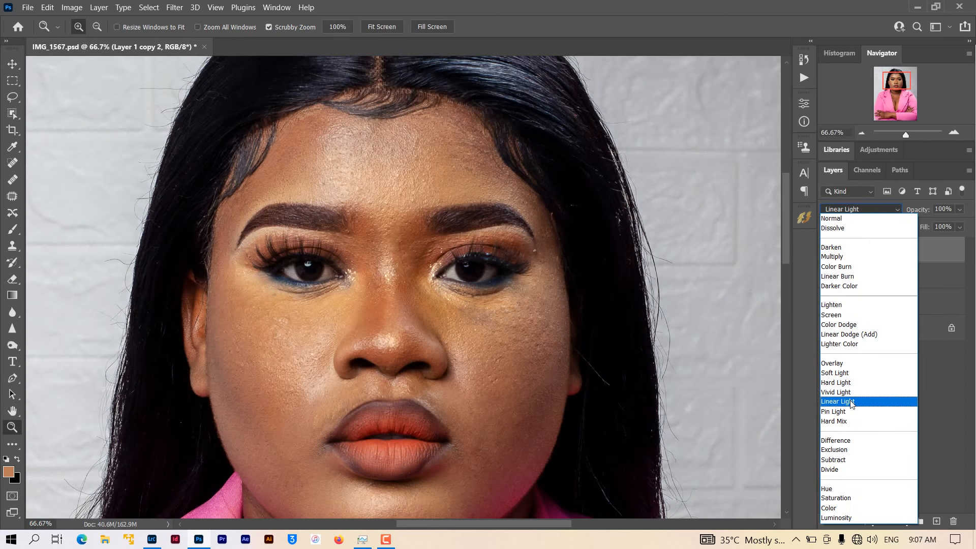
click(859, 401)
On Layer 1 copy, lasso the image-left forehead above the eyebrow and apply a Gaussian Blur of 31.8 pixels.
click(863, 280)
click(12, 102)
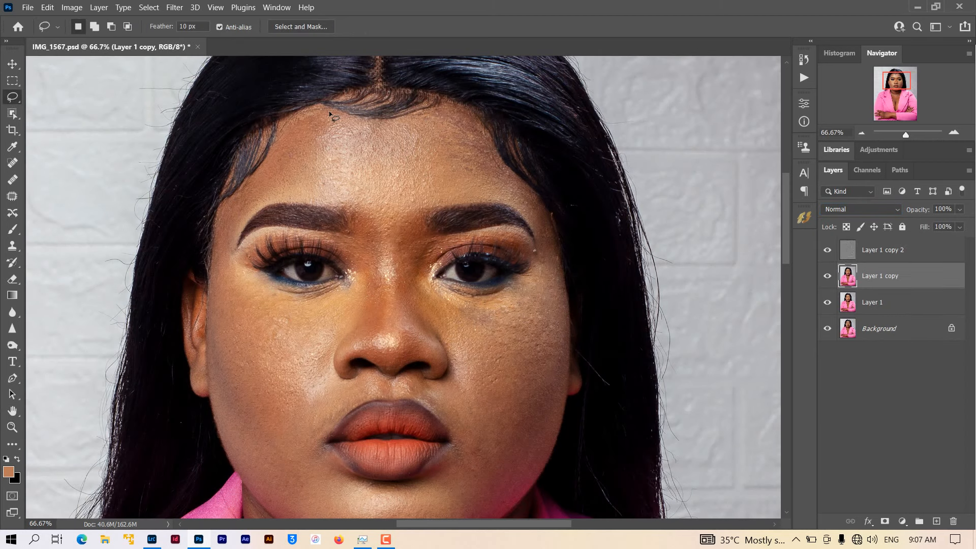
click(173, 7)
mouse_move(185, 162)
click(355, 208)
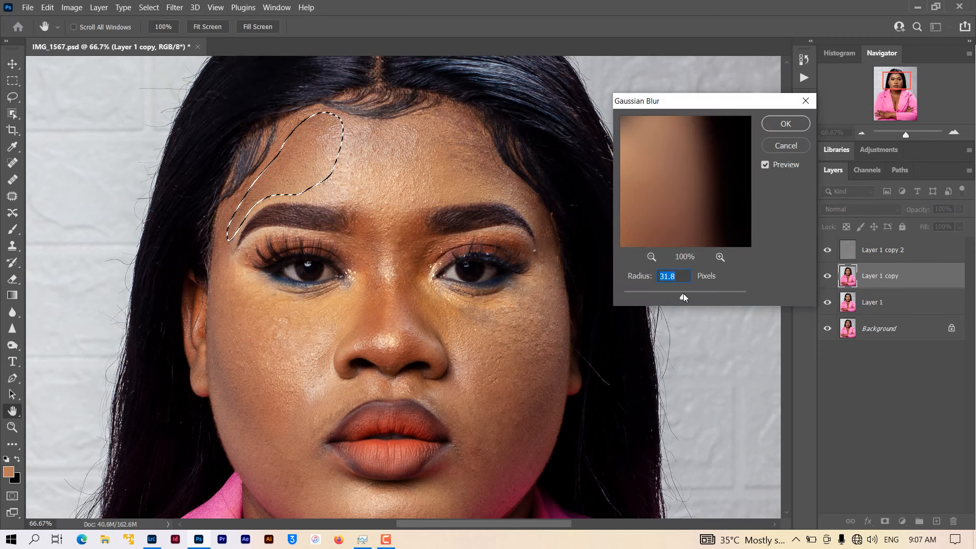
click(785, 122)
Apply a Gaussian Blur to the image-right forehead and lasso the central forehead down to between the eyebrows.
drag(448, 104, 372, 126)
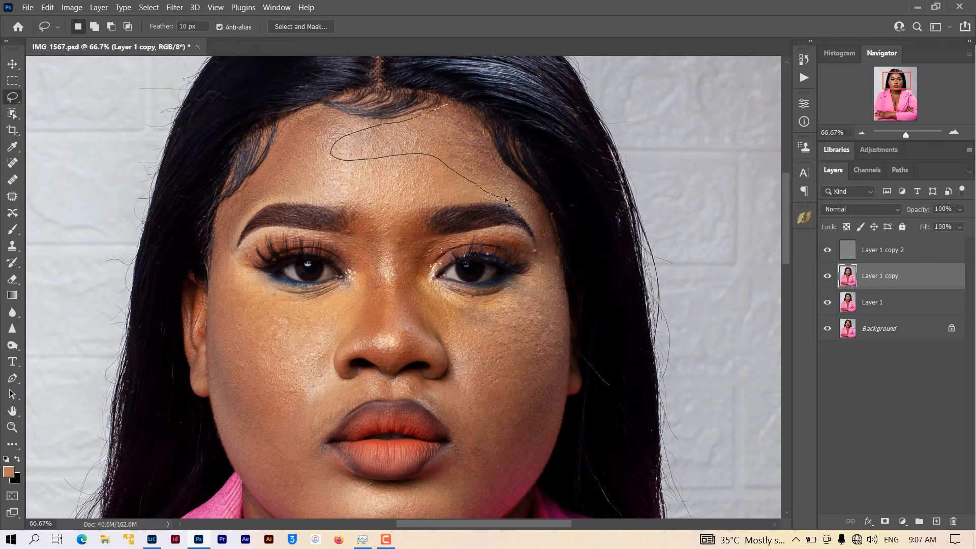
drag(487, 140, 448, 99)
click(174, 7)
mouse_move(185, 159)
click(356, 206)
click(785, 124)
key(ctrl+d)
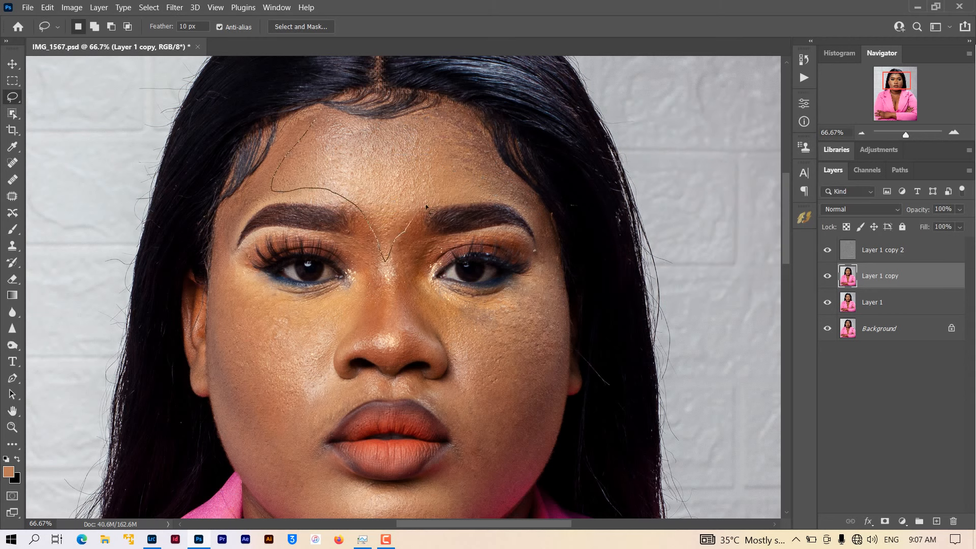
drag(360, 130, 315, 121)
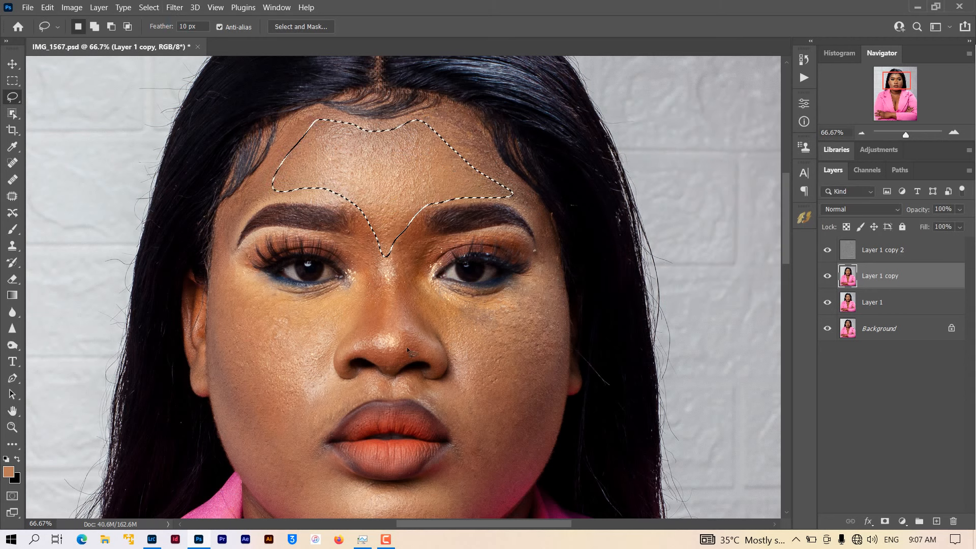
scroll(293, 278, down, 2)
Lasso the image-left temple and cheek, apply a Gaussian Blur of 44.3 pixels and clear the selection.
drag(222, 282, 223, 284)
drag(216, 190, 208, 233)
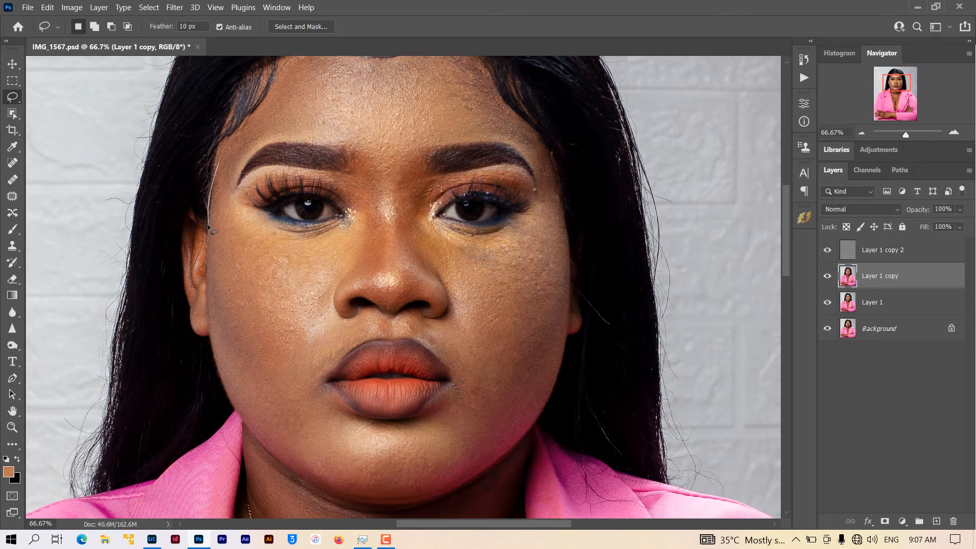
mouse_move(223, 157)
mouse_down()
mouse_move(215, 307)
mouse_move(268, 390)
mouse_up()
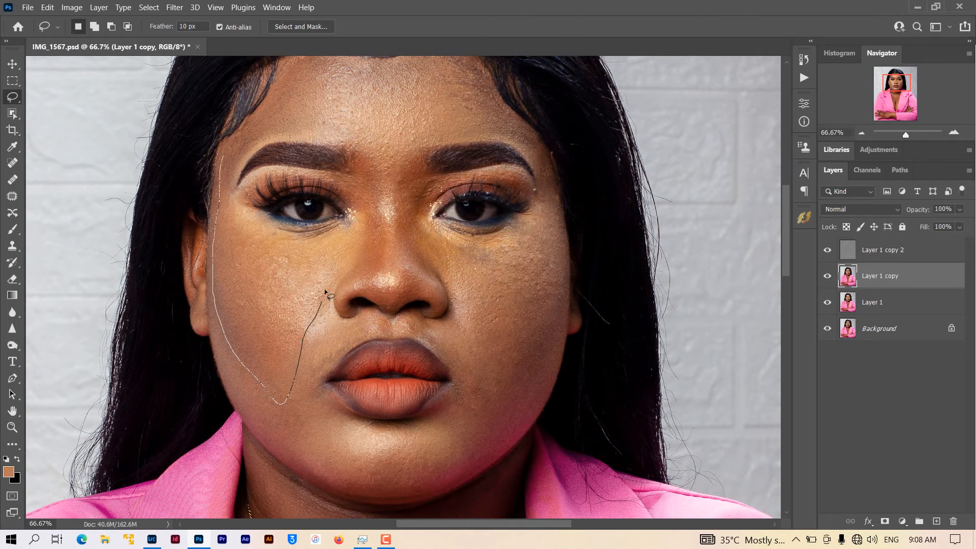
drag(239, 217, 231, 164)
click(174, 7)
mouse_move(265, 164)
click(371, 203)
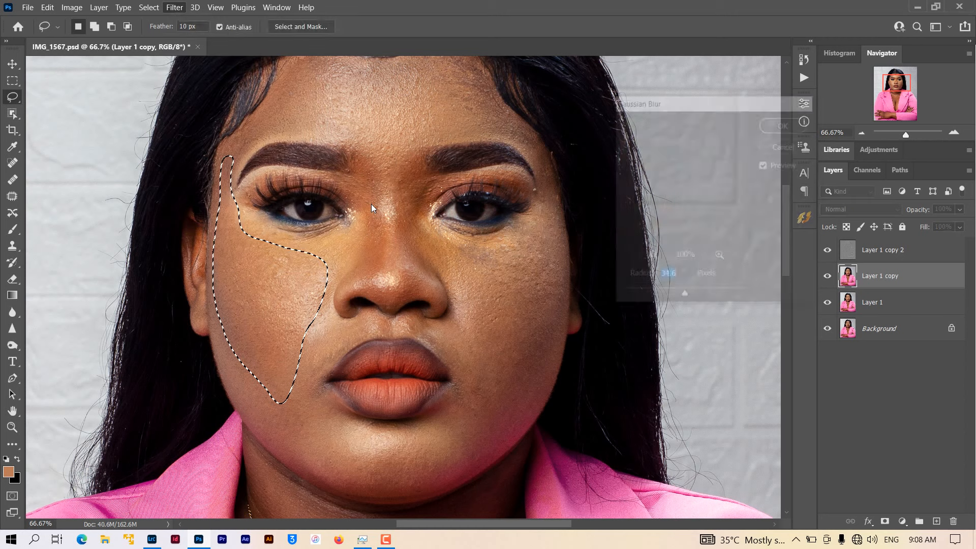
drag(684, 296, 688, 295)
key(Return)
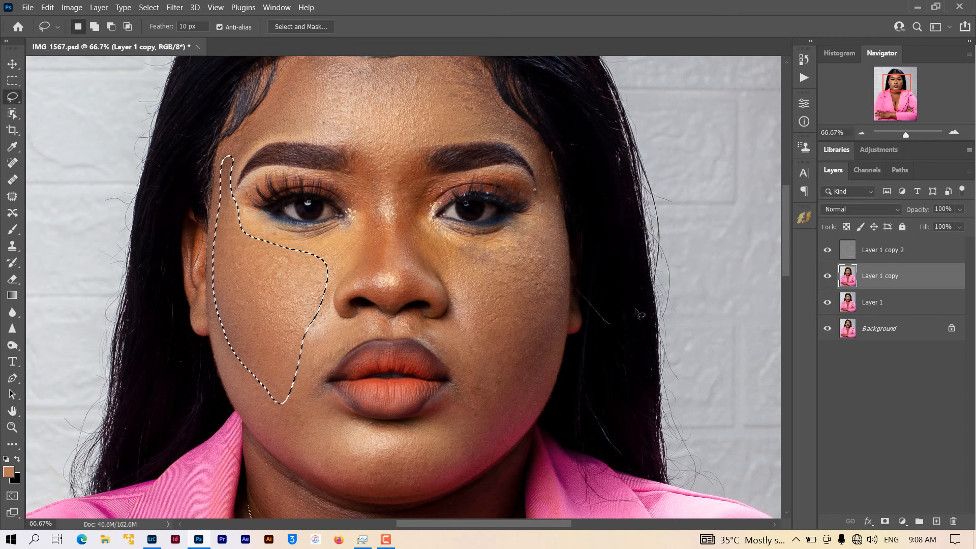
key(ctrl+d)
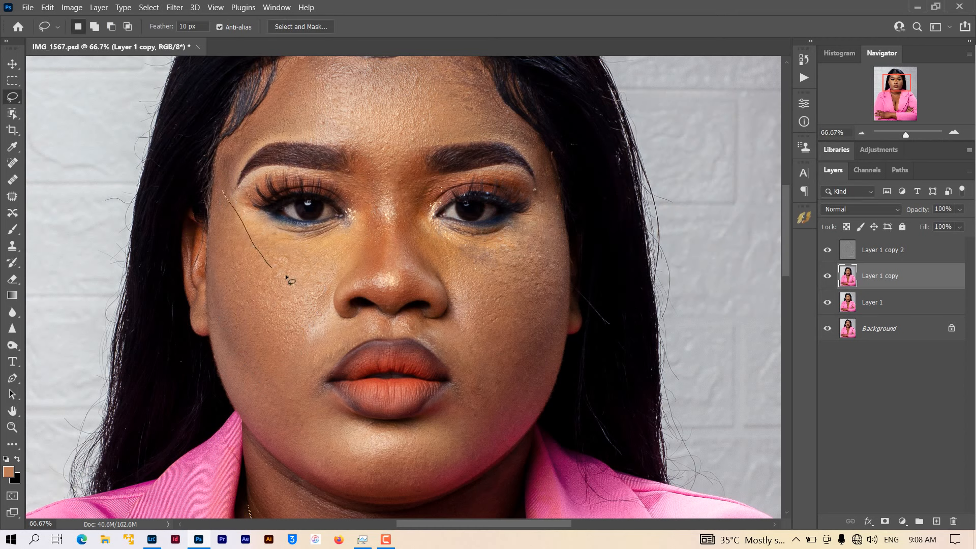
Lasso the area under the image-left eye, apply a Gaussian Blur of 44.3 pixels and clear the selection.
drag(253, 210, 250, 208)
click(174, 7)
mouse_move(254, 163)
click(372, 203)
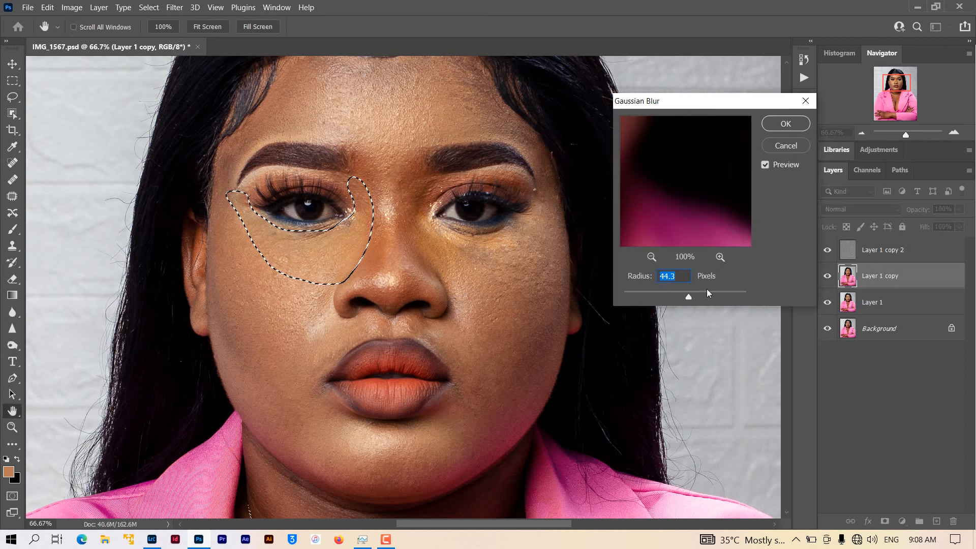
key(Return)
key(ctrl+d)
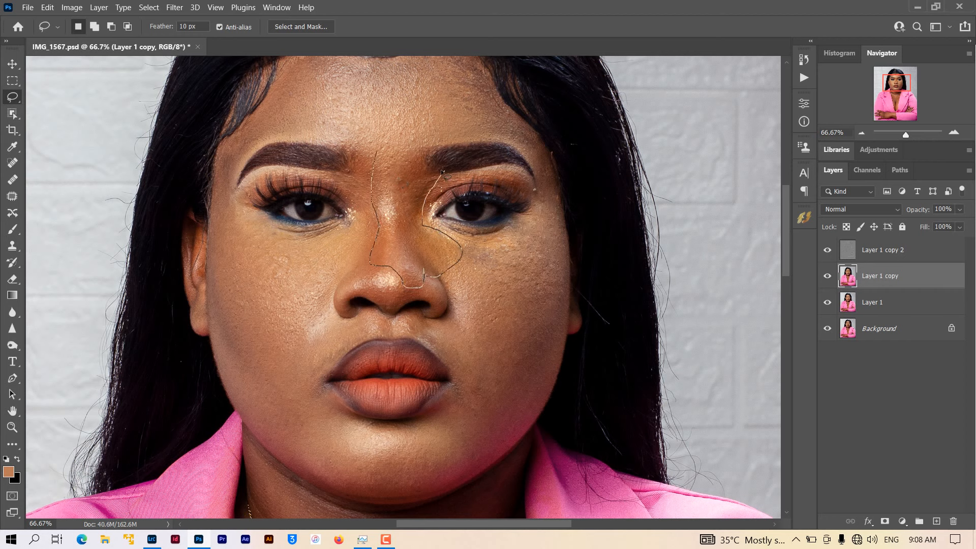
Lasso the nose bridge and the inner corner of the image-right eye, and reapply the last Gaussian Blur three times.
drag(442, 172, 377, 153)
click(174, 7)
click(195, 18)
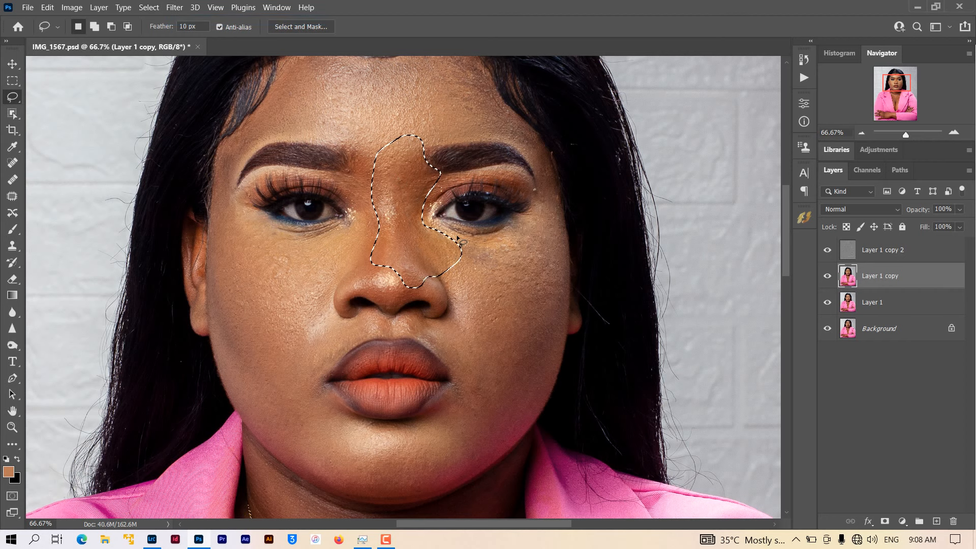
click(174, 7)
click(196, 19)
click(175, 7)
click(196, 19)
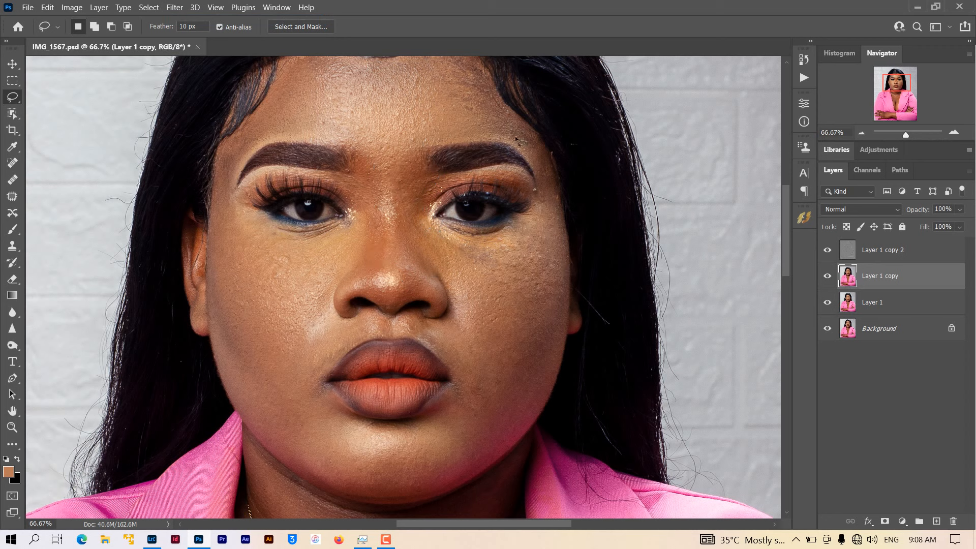
Lasso the outer image-right cheek below the eye and apply a Gaussian Blur of 40.1 pixels.
drag(551, 195, 550, 195)
click(174, 7)
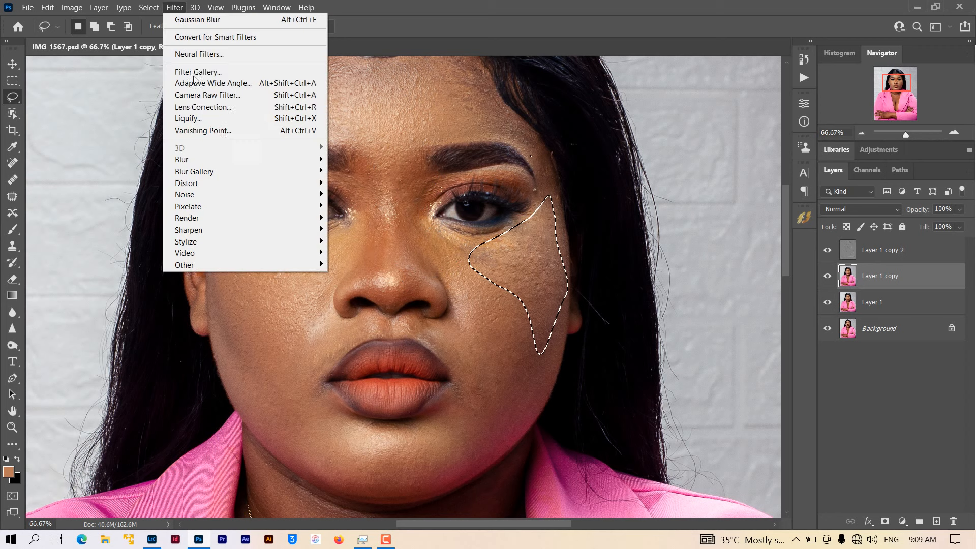
mouse_move(185, 157)
click(360, 205)
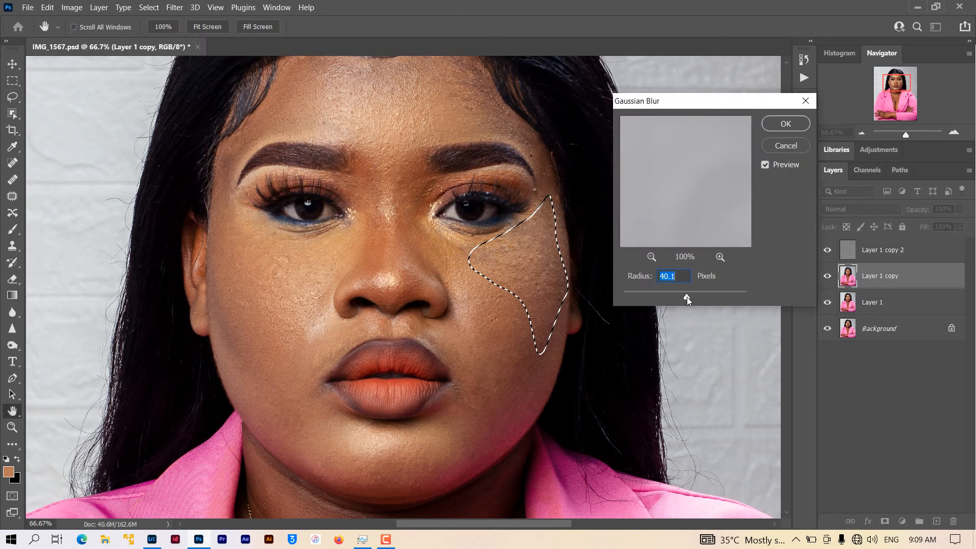
key(Return)
Lasso the image-right cheek from beneath the eye down to the jaw, apply a Gaussian Blur and clear the selection.
key(l)
mouse_move(404, 213)
mouse_down()
mouse_move(469, 318)
mouse_move(426, 333)
mouse_move(552, 340)
mouse_move(520, 253)
mouse_move(448, 232)
mouse_up()
click(174, 7)
mouse_move(185, 157)
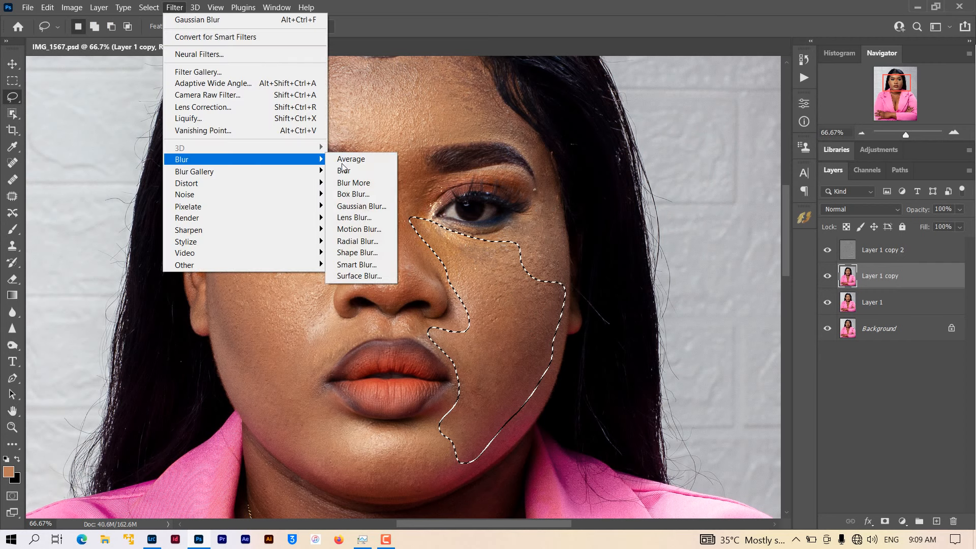
click(359, 205)
key(Return)
key(l)
key(ctrl+d)
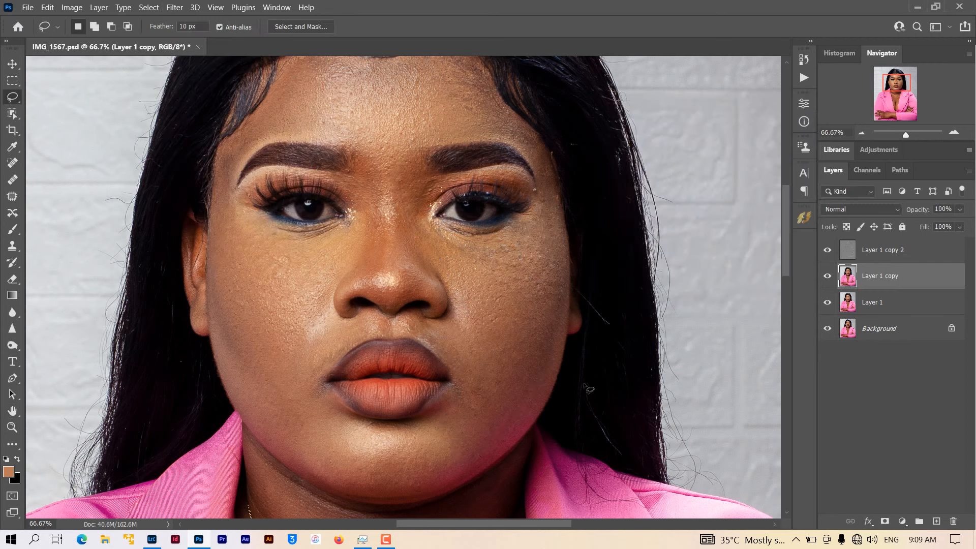
Lasso the image-left lower cheek and jaw around the mouth corner, reapply the last Gaussian Blur and clear the selection.
scroll(325, 372, down, 2)
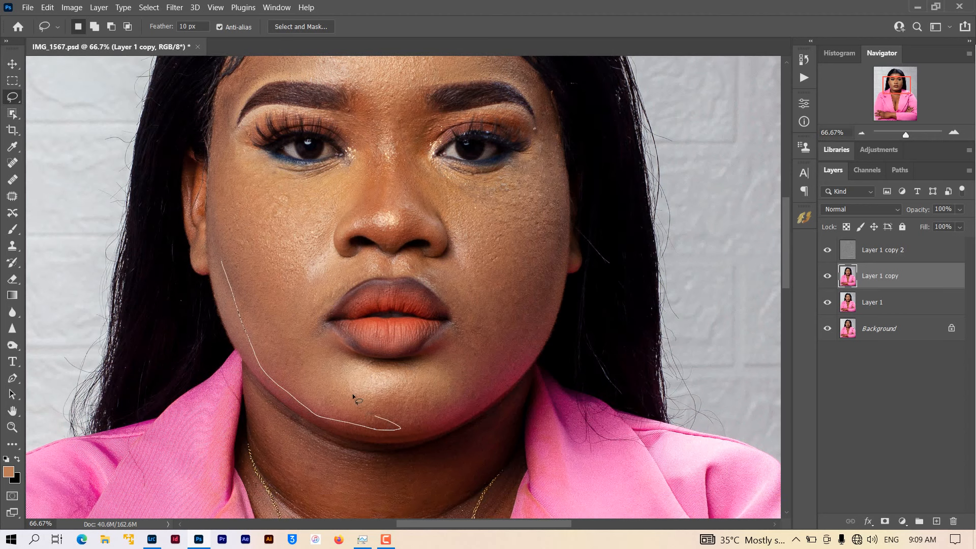
drag(283, 263, 229, 261)
click(175, 8)
click(185, 19)
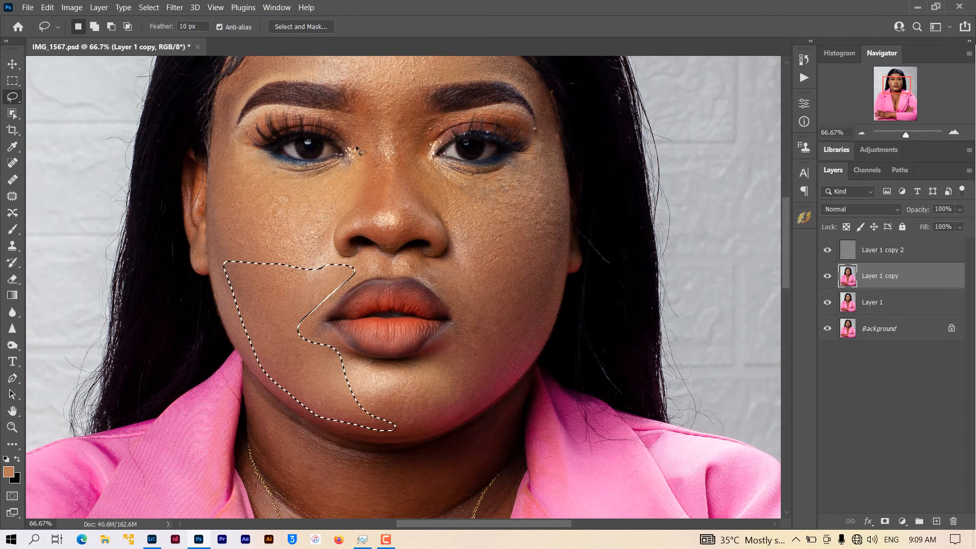
key(ctrl+d)
Lasso the chin below the lips, apply a Gaussian Blur and clear the selection.
drag(497, 354, 467, 309)
click(174, 7)
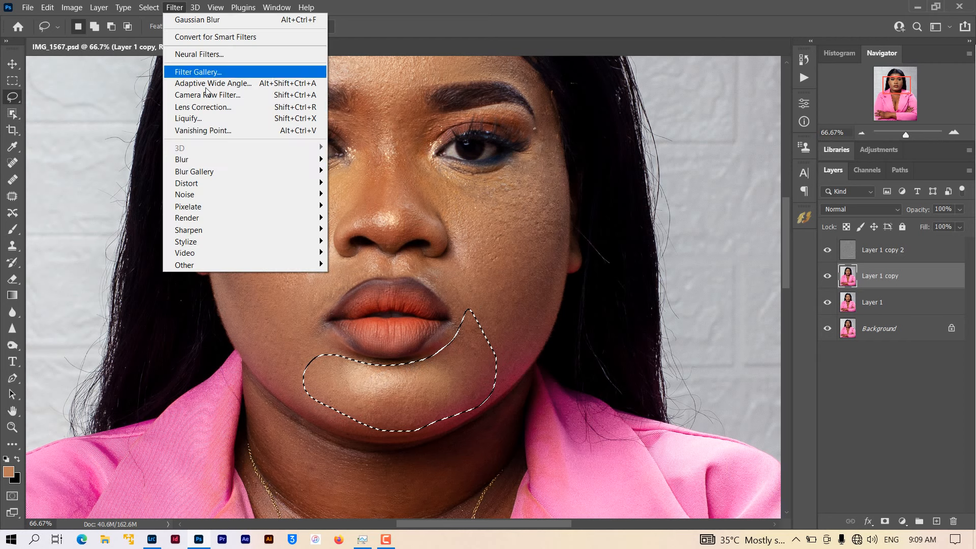
mouse_move(185, 154)
click(360, 205)
key(Return)
key(ctrl+d)
scroll(640, 314, up, 5)
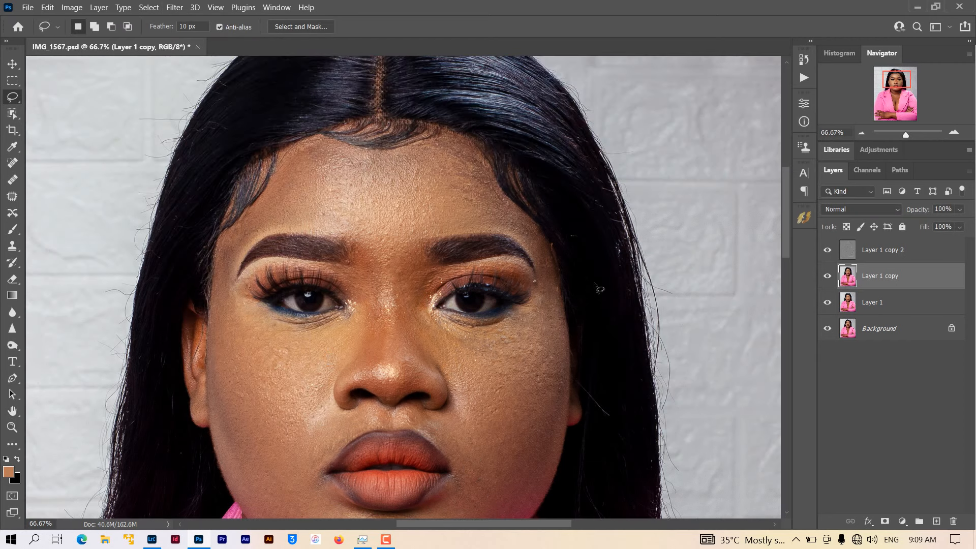
Lasso the neck below the chin, reapply the last Gaussian Blur and clear the selection.
scroll(256, 180, down, 12)
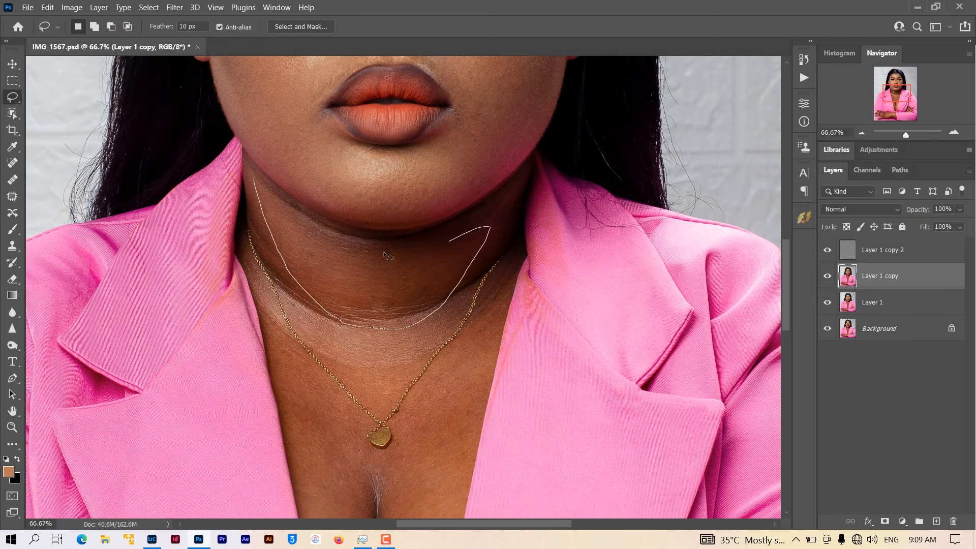
drag(385, 252, 257, 181)
click(174, 7)
click(185, 19)
key(ctrl+d)
Lasso the upper chest inside the necklace loop, reapply the last Gaussian Blur and clear the selection.
scroll(296, 252, down, 2)
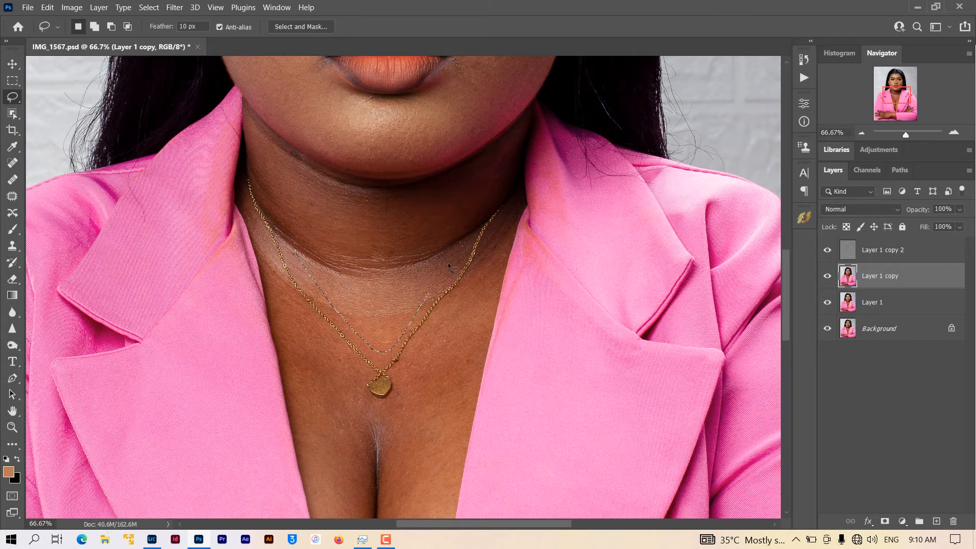
click(175, 7)
click(185, 19)
key(ctrl+d)
Lasso the chest skin on both sides of the cleavage, apply a Gaussian Blur of 31.8 pixels and clear the selection.
scroll(371, 366, down, 4)
drag(366, 199, 366, 198)
scroll(472, 120, up, 1)
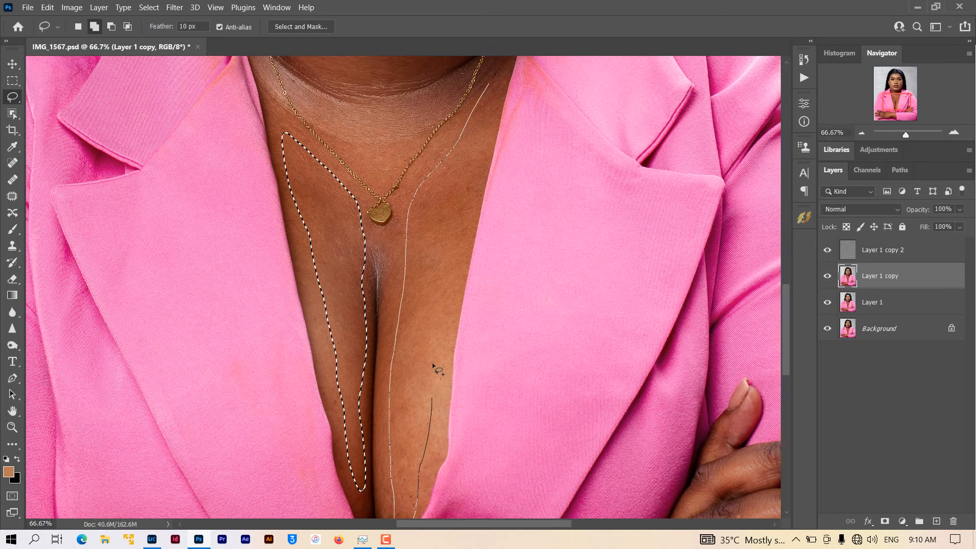
drag(432, 364, 475, 209)
scroll(519, 264, down, 2)
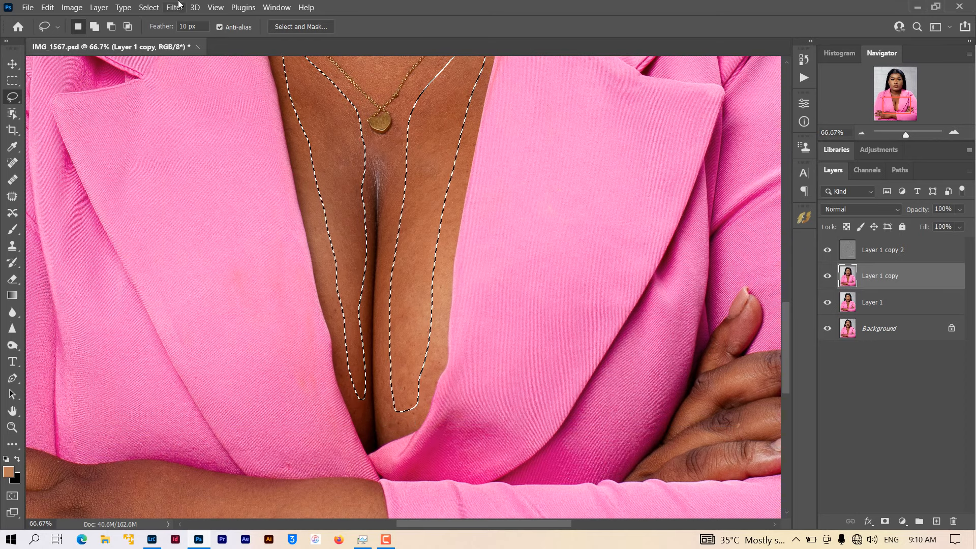
click(177, 7)
mouse_move(203, 157)
click(345, 181)
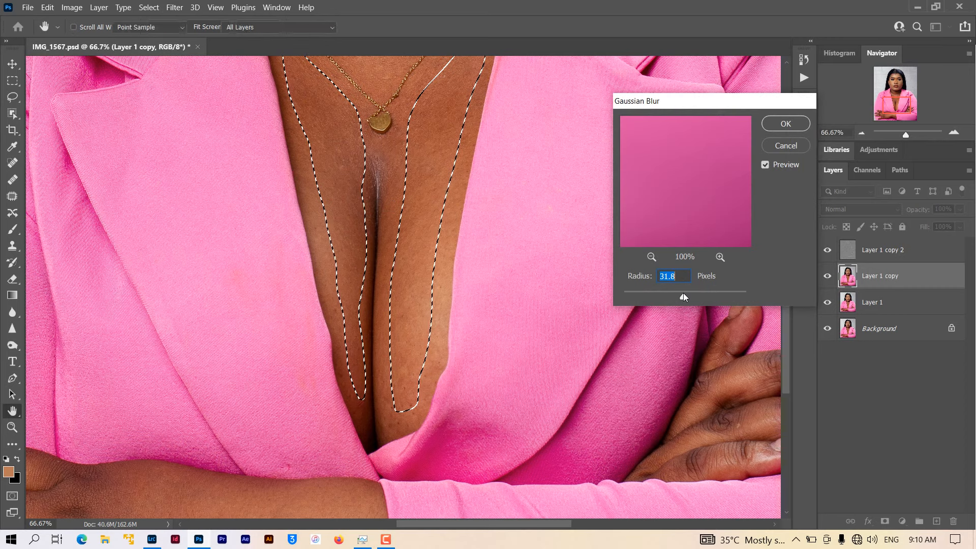
key(Return)
key(ctrl+d)
Lasso the image-left hand from the finger bases across to the wrist, apply a Gaussian Blur and clear the selection.
scroll(604, 352, down, 6)
scroll(604, 353, left, 4)
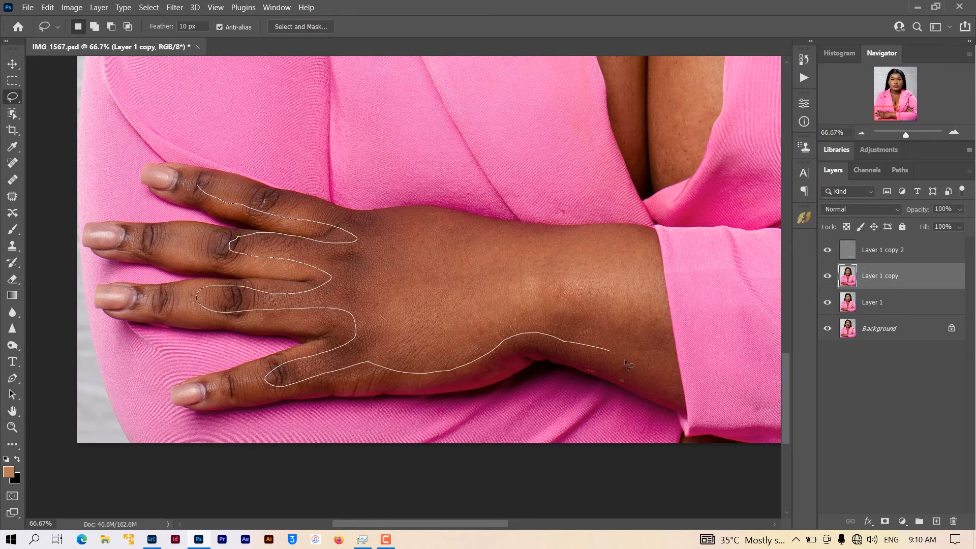
drag(501, 231, 201, 189)
click(175, 7)
mouse_move(214, 159)
click(356, 202)
click(779, 124)
key(ctrl+d)
Lasso the three lower fingers of the image-right hand in one combined selection, reapply the last Gaussian Blur and clear the selection.
key(z)
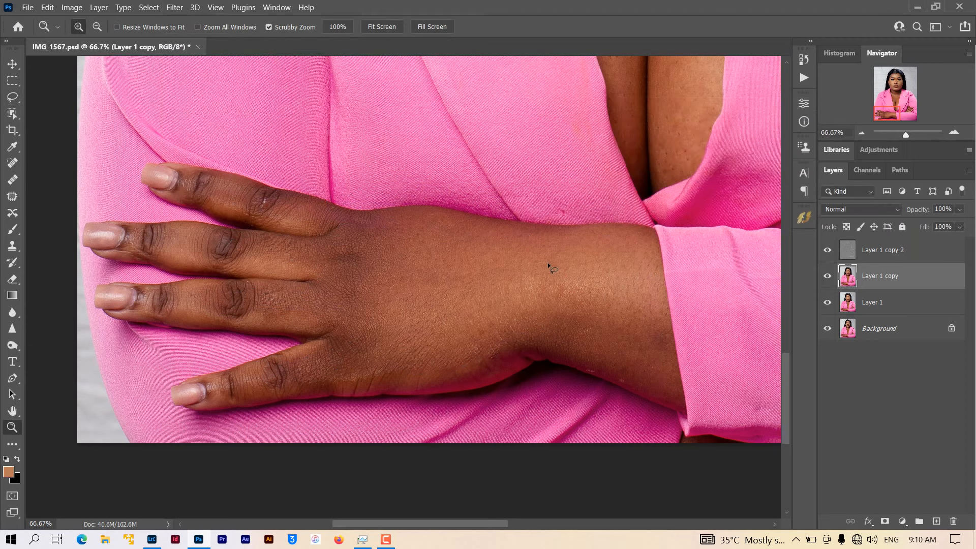
right_click(547, 263)
click(562, 272)
click(532, 467)
click(533, 467)
click(533, 466)
click(533, 466)
click(532, 466)
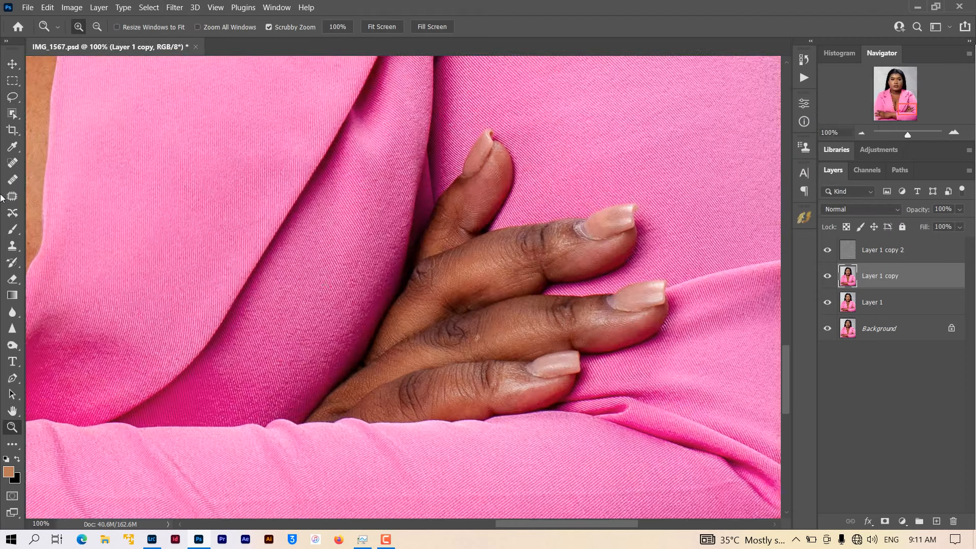
key(l)
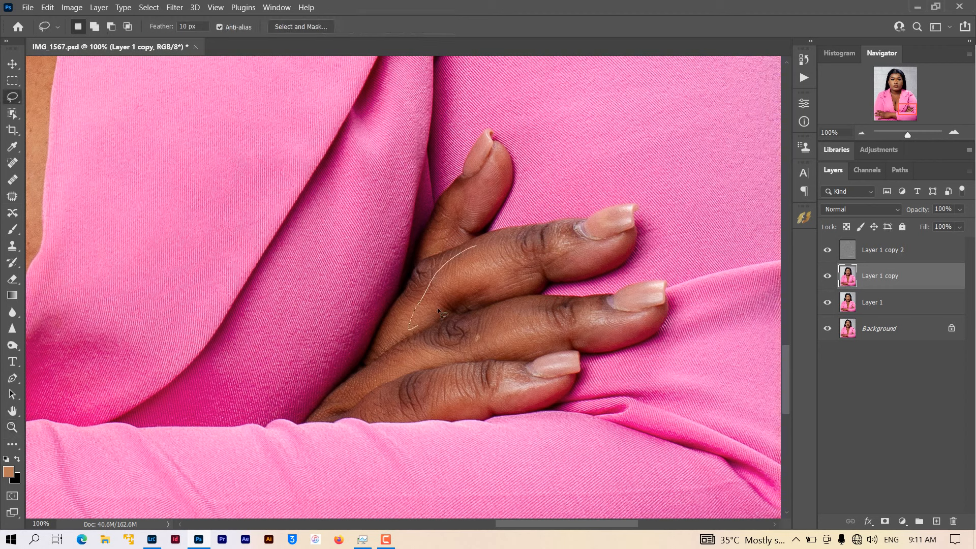
drag(545, 232, 547, 231)
drag(428, 345, 446, 359)
drag(548, 313, 436, 339)
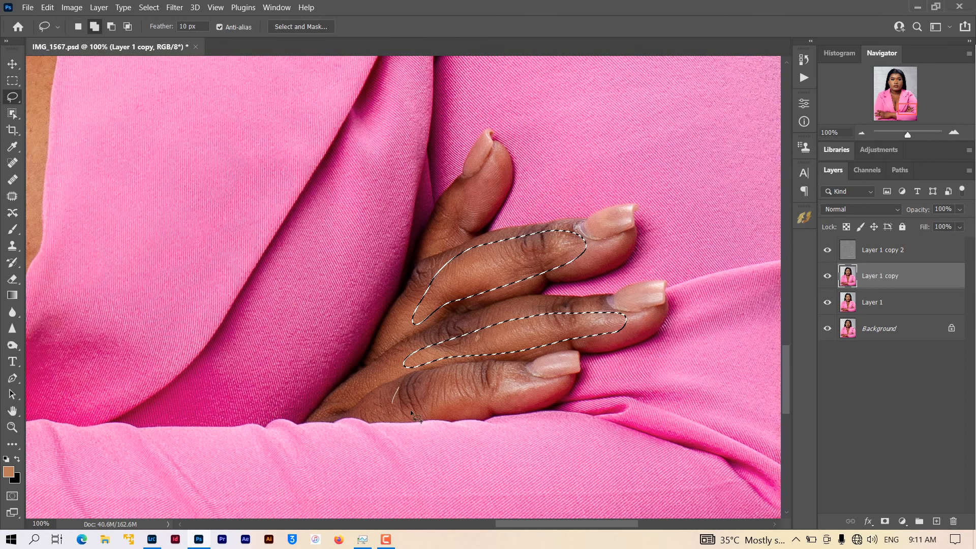
drag(430, 383, 437, 379)
click(175, 7)
click(179, 20)
key(ctrl+d)
Group the three frequency separation layers from Layer 1 copy 2 down to Layer 1.
key(z)
right_click(189, 163)
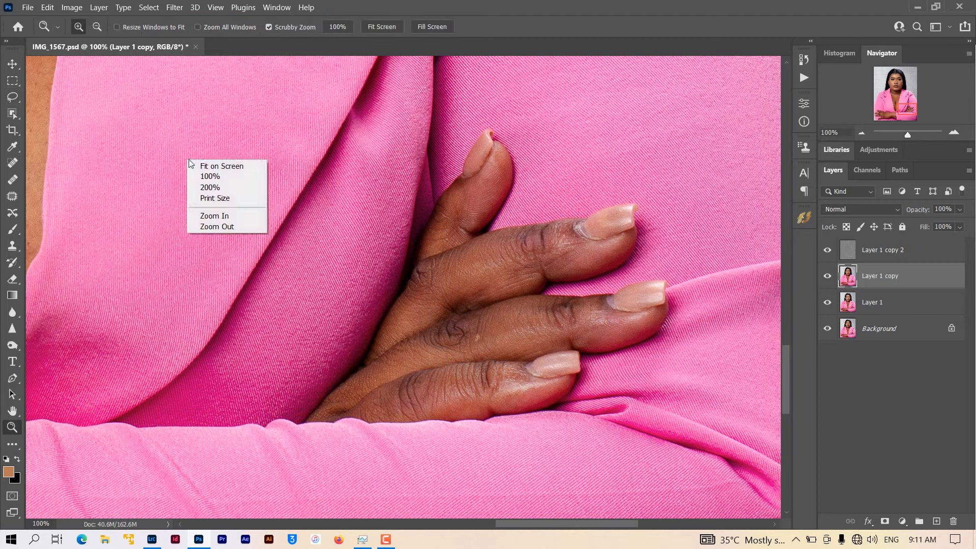
click(200, 165)
click(419, 193)
click(873, 250)
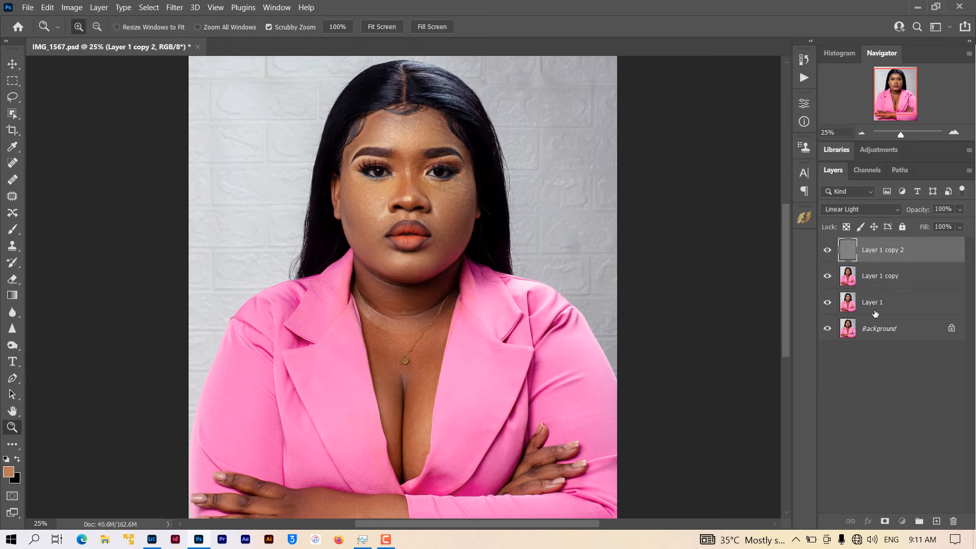
shift+click(873, 308)
key(ctrl+g)
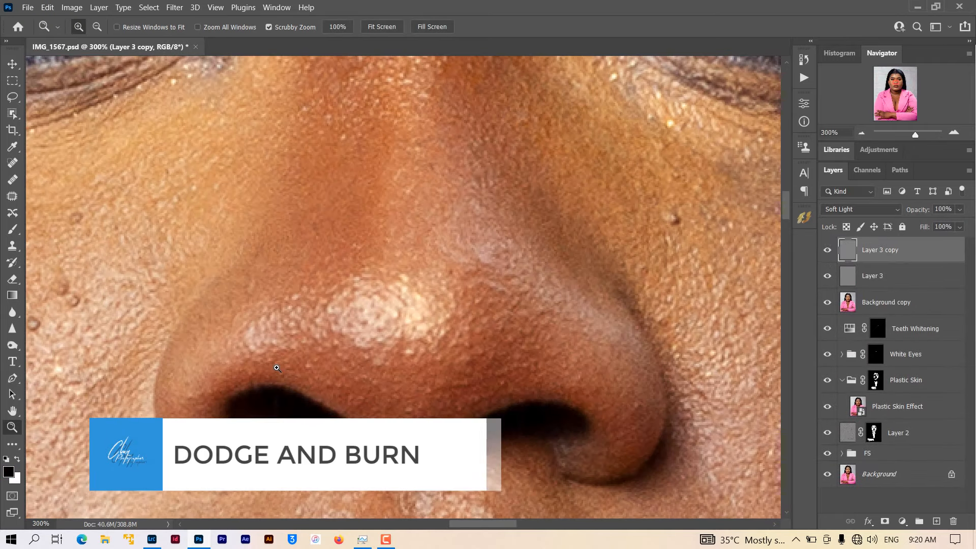
Dodge the highlights on the nose tip and bridge on Layer 3 copy, using Midtones at 15% exposure.
key(o)
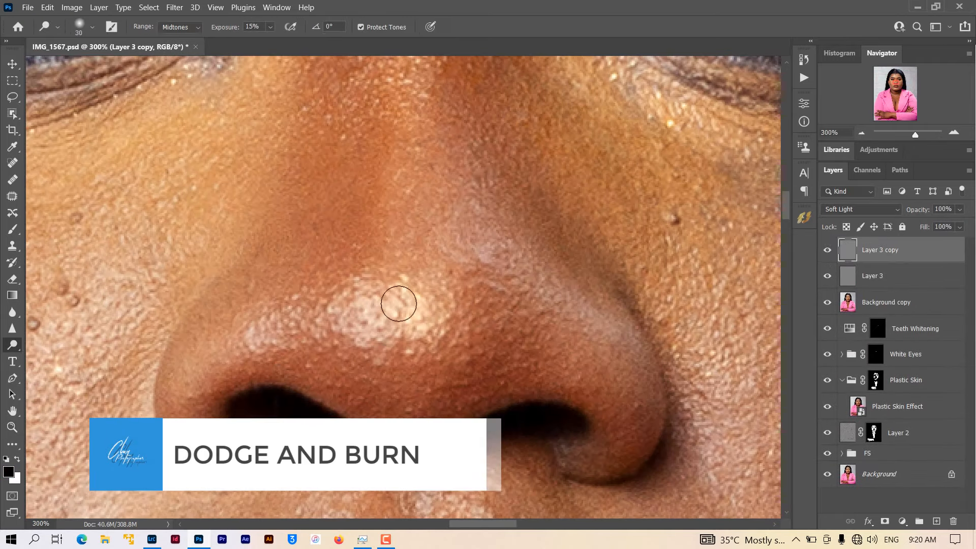
drag(368, 316, 381, 324)
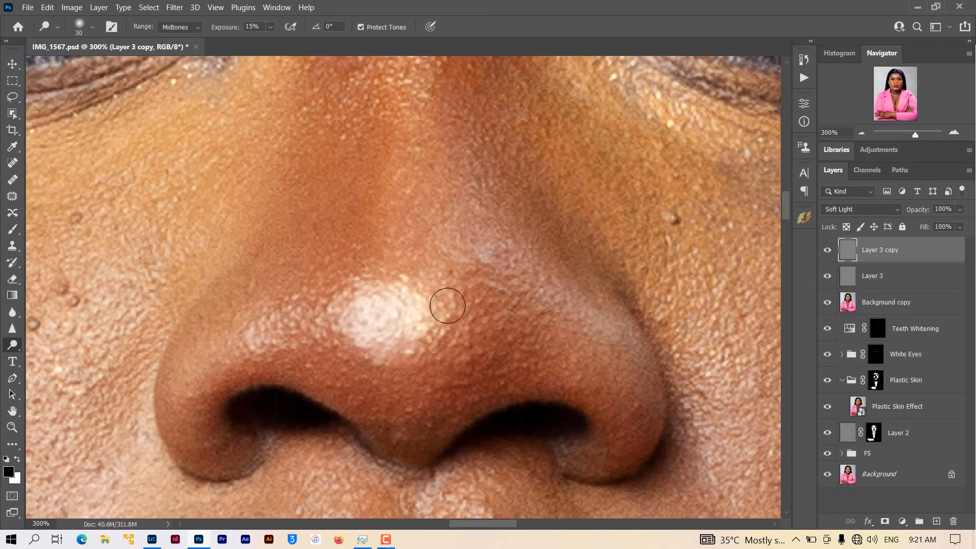
scroll(373, 329, up, 3)
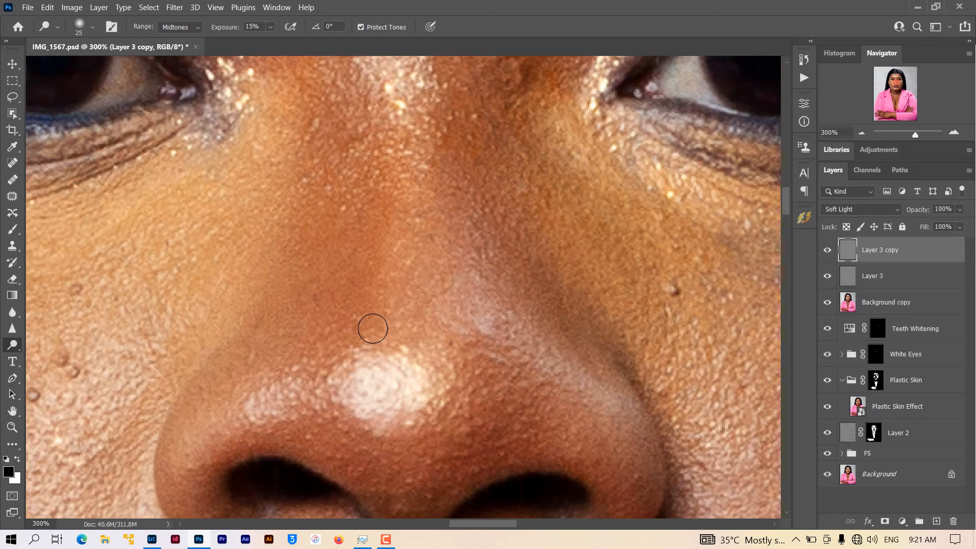
mouse_move(397, 178)
mouse_down()
mouse_move(391, 198)
mouse_move(404, 142)
mouse_up()
key(bracketright)
key(bracketright)
Compare the dodged nose and face with the Background copy layer hidden and shown at several magnifications.
click(861, 133)
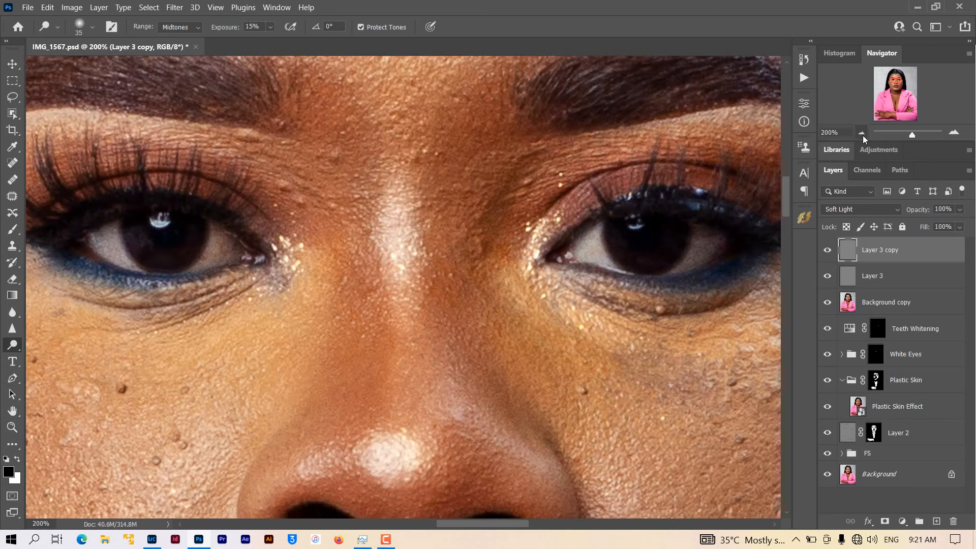
scroll(449, 390, up, 1)
scroll(438, 361, down, 3)
click(827, 302)
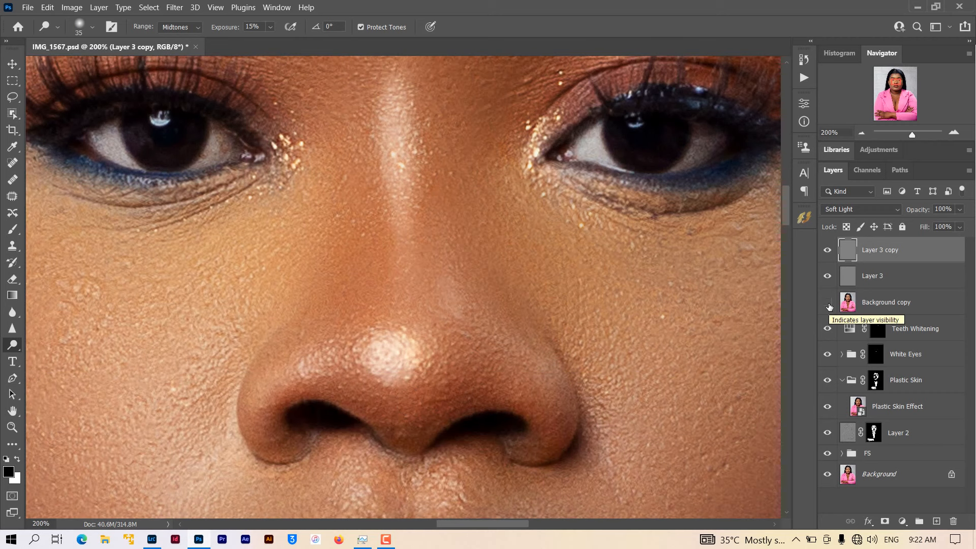
click(863, 134)
click(862, 134)
click(862, 133)
click(953, 133)
click(954, 133)
click(827, 302)
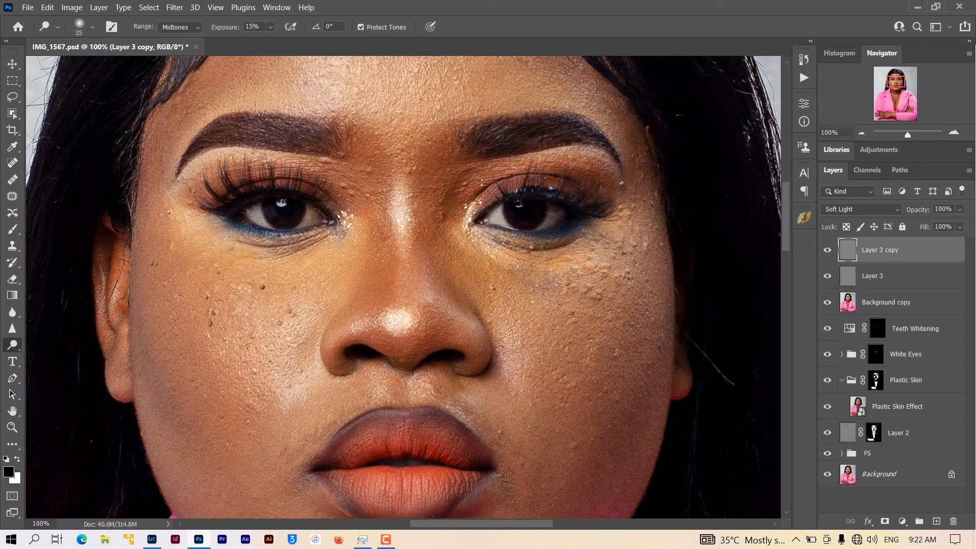
click(954, 133)
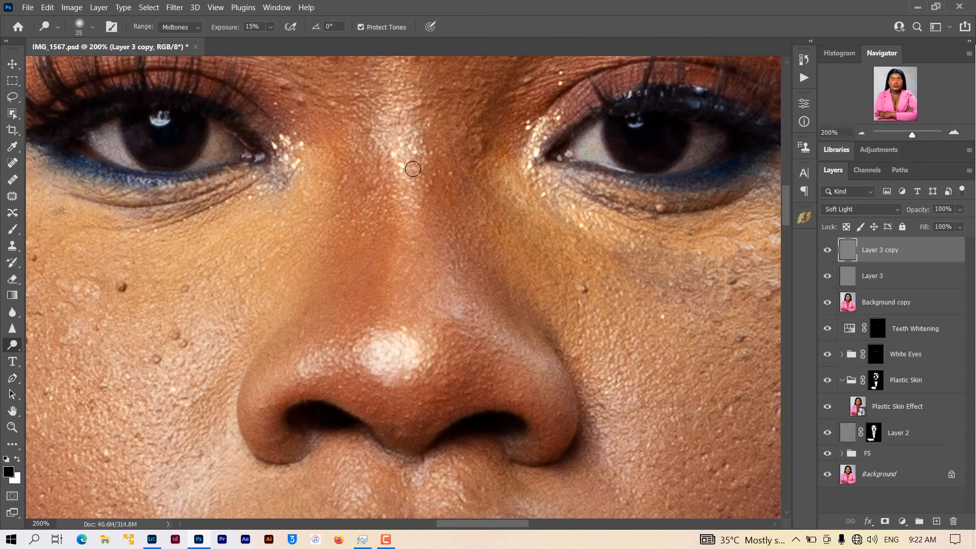
Dodge the nose bridge again and brighten the image-left cheek below the eye with an enlarged brush.
drag(408, 231, 410, 251)
scroll(484, 131, up, 3)
key(ctrl+minus)
scroll(325, 396, down, 2)
key(bracketright)
key(bracketright)
key(bracketright)
key(bracketright)
key(bracketright)
key(bracketright)
key(bracketright)
key(bracketright)
key(bracketright)
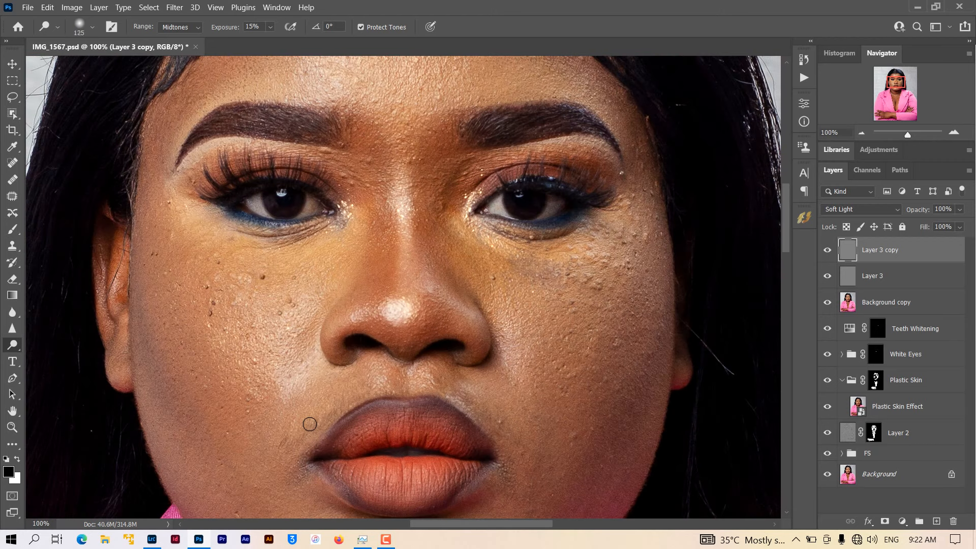
drag(236, 286, 262, 329)
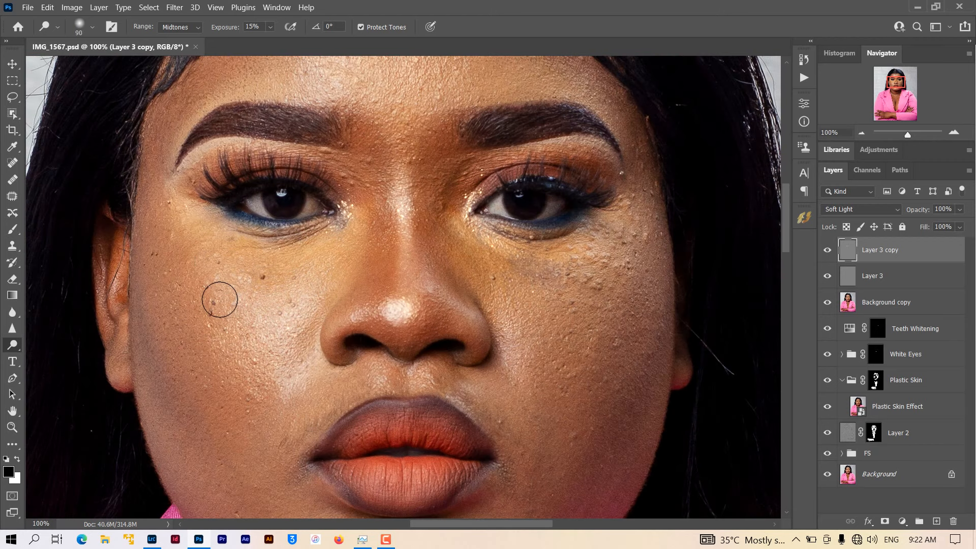
key(bracketright)
key(bracketright)
key(bracketright)
drag(199, 255, 241, 303)
Dodge the centre of the forehead above the eyebrows with a brush enlarged to 175 px.
scroll(273, 309, up, 3)
key(bracketright)
key(bracketright)
key(bracketright)
key(bracketright)
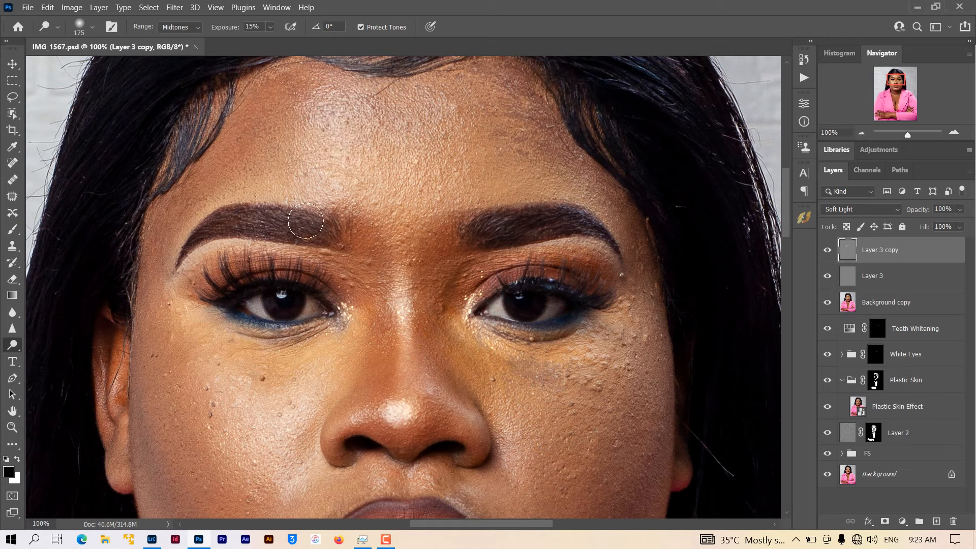
key(bracketleft)
key(bracketleft)
key(bracketleft)
Compare the face down to the chin with the Background copy layer hidden and shown.
scroll(529, 419, down, 1)
click(828, 301)
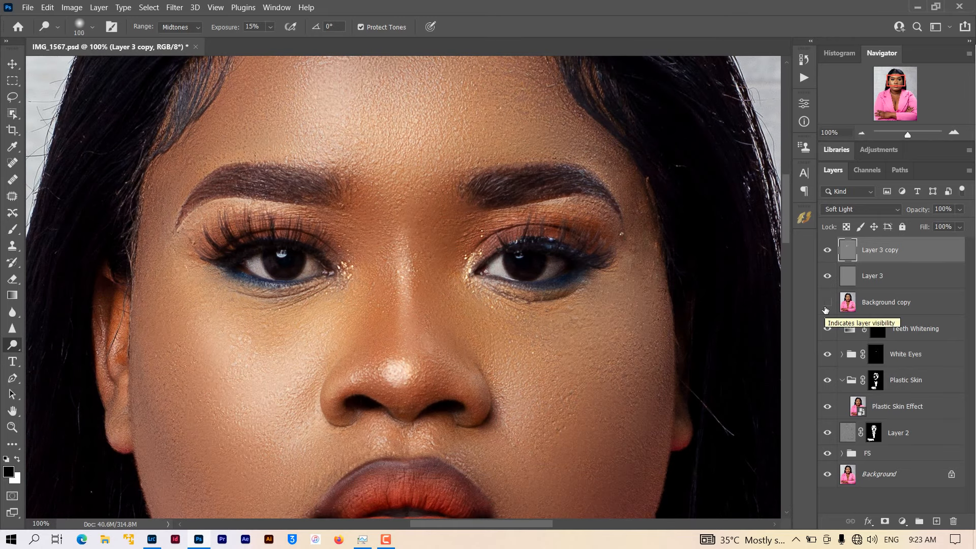
click(828, 302)
click(828, 302)
scroll(744, 279, down, 7)
click(827, 302)
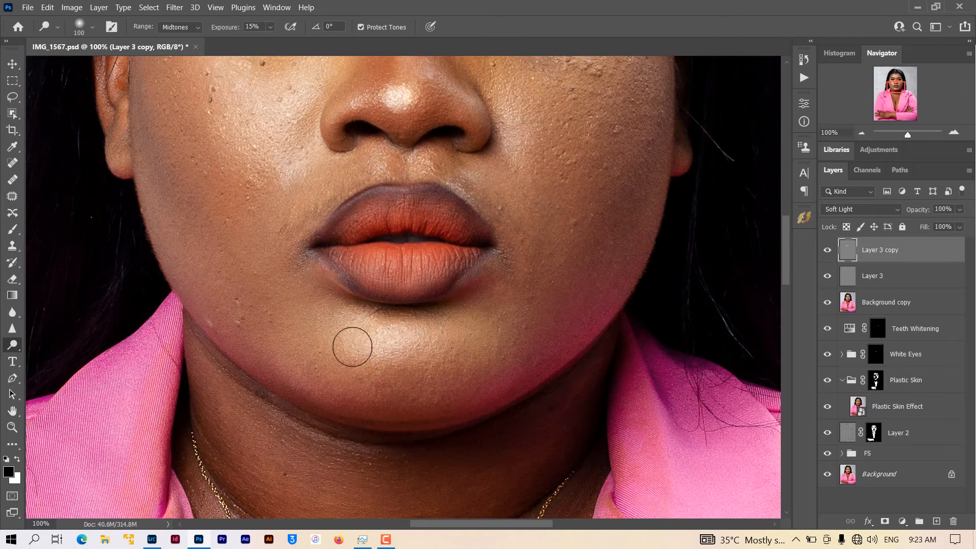
Dodge the chin highlight and the cupid's bow above the upper lip, reducing the brush to 50 px.
scroll(369, 317, up, 3)
key(bracketleft)
key(bracketleft)
key(bracketleft)
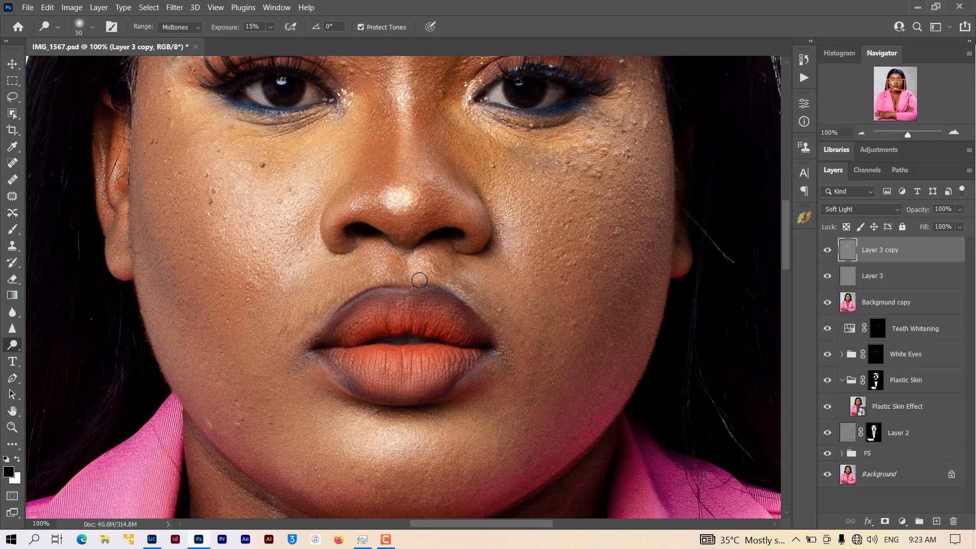
Dodge the upper forehead toward the hairline with a much larger brush.
scroll(442, 249, up, 7)
key(bracketright)
key(bracketright)
key(bracketright)
key(bracketright)
key(bracketright)
key(bracketright)
key(bracketright)
key(bracketright)
key(bracketright)
key(bracketright)
scroll(508, 219, up, 5)
scroll(461, 380, down, 3)
Dodge the chest skin beneath the necklace with a 175 px brush.
scroll(462, 380, down, 15)
key(bracketleft)
key(bracketleft)
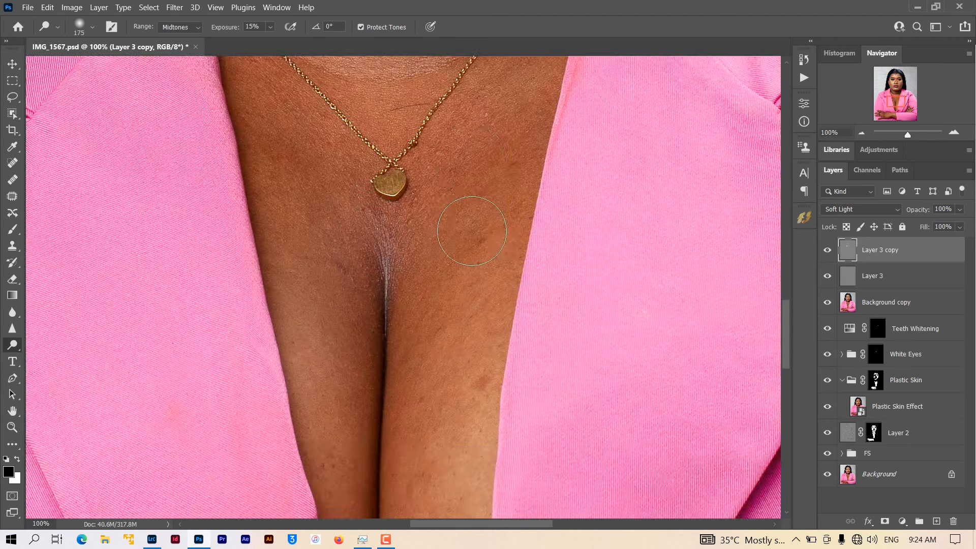
scroll(458, 325, down, 5)
key(bracketright)
key(bracketright)
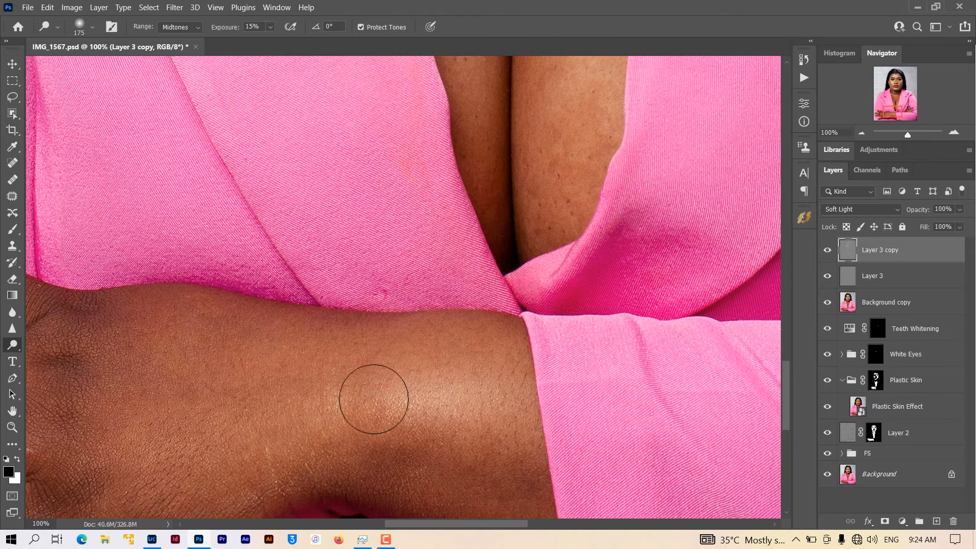
Dodge the fingers and the back of the image-left hand with the brush reduced to 70 px.
scroll(374, 366, down, 2)
scroll(371, 329, left, 4)
key(bracketleft)
key(bracketleft)
key(bracketleft)
key(bracketleft)
key(bracketleft)
key(bracketleft)
drag(167, 330, 230, 327)
drag(260, 252, 310, 253)
drag(343, 190, 289, 188)
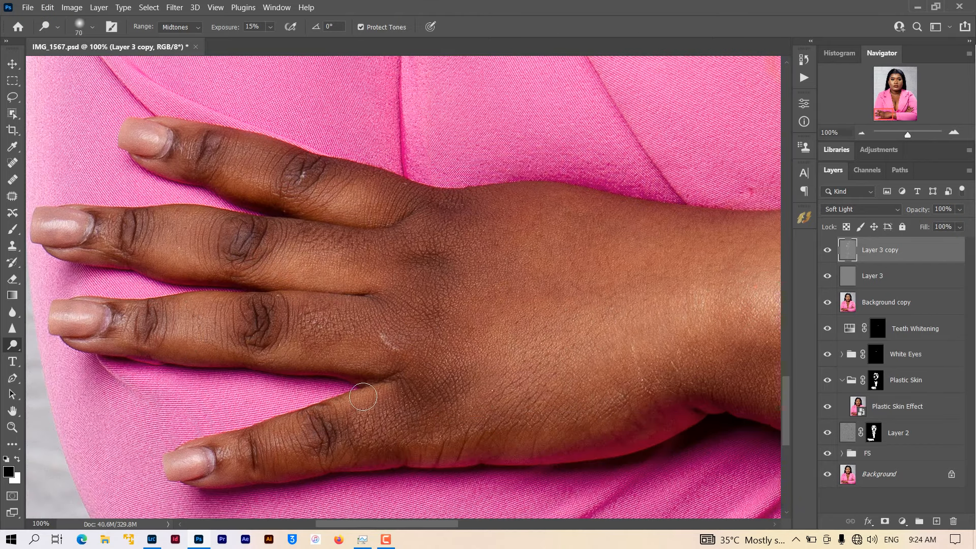
drag(469, 310, 476, 311)
Compare the whole portrait and the face with the Background copy layer hidden and shown.
key(z)
key(ctrl+0)
click(413, 149)
key(ctrl+0)
click(828, 302)
click(413, 148)
click(413, 148)
click(414, 149)
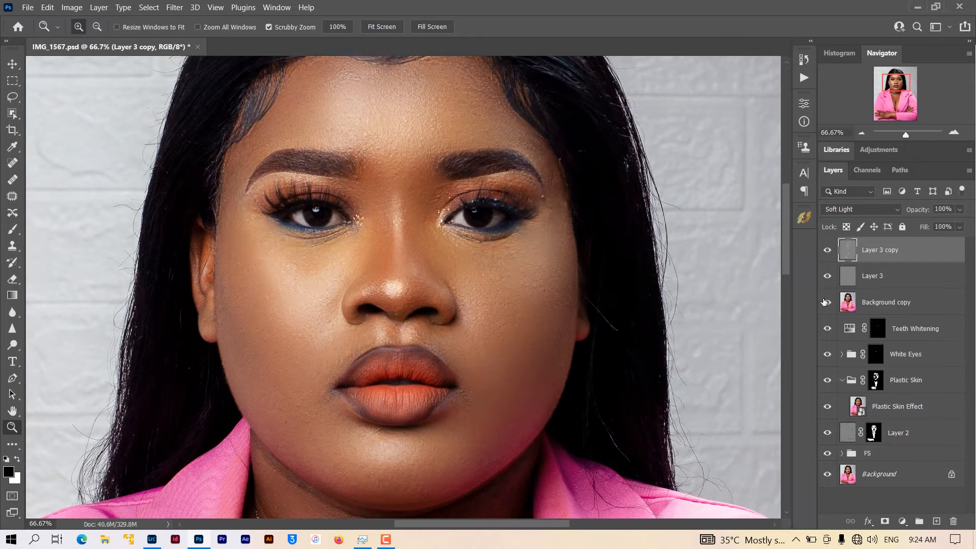
click(828, 303)
Burn beside the nose tip and down the philtrum on Layer 3, using Midtones at 13% exposure and a 60 px brush.
click(456, 235)
key(o)
click(886, 302)
click(872, 276)
key(shift+o)
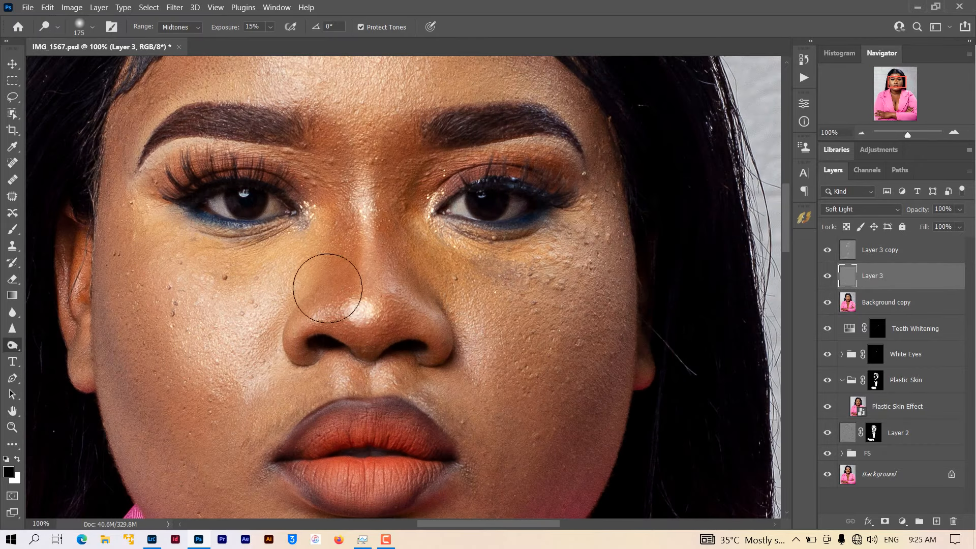
scroll(329, 285, left, 4)
key(ctrl+plus)
key(bracketleft)
key(bracketleft)
key(bracketleft)
key(bracketleft)
key(bracketleft)
key(bracketleft)
key(bracketleft)
scroll(624, 251, right, 1)
drag(427, 317, 428, 355)
drag(387, 453, 385, 497)
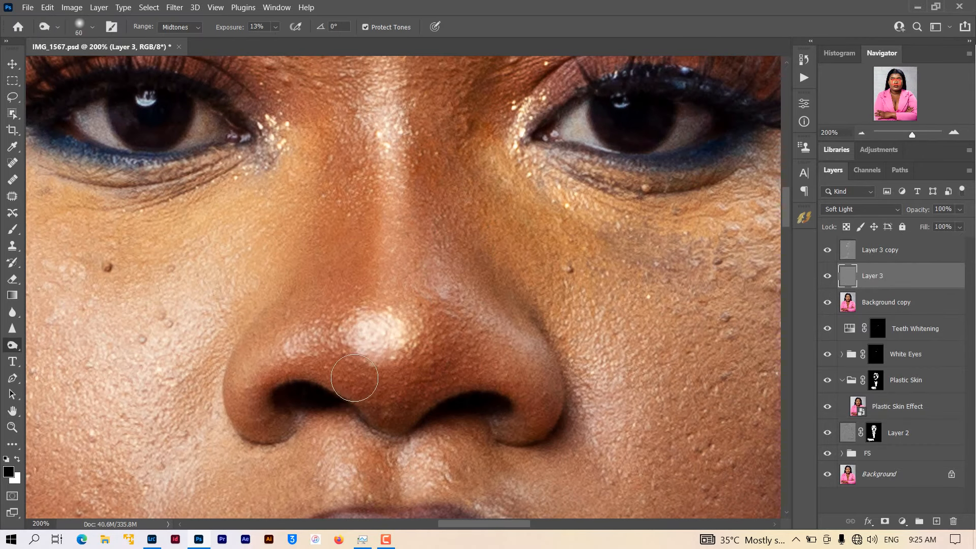
Burn the sides of the nose bridge, the nose wings and the nostril edges with the brush reduced to 50 px.
drag(527, 384, 503, 347)
key(bracketleft)
key(bracketleft)
drag(552, 403, 474, 274)
mouse_move(439, 120)
mouse_down()
mouse_move(446, 304)
mouse_move(531, 313)
mouse_up()
scroll(461, 278, up, 2)
drag(338, 189, 319, 408)
scroll(246, 450, down, 2)
key(bracketleft)
key(bracketleft)
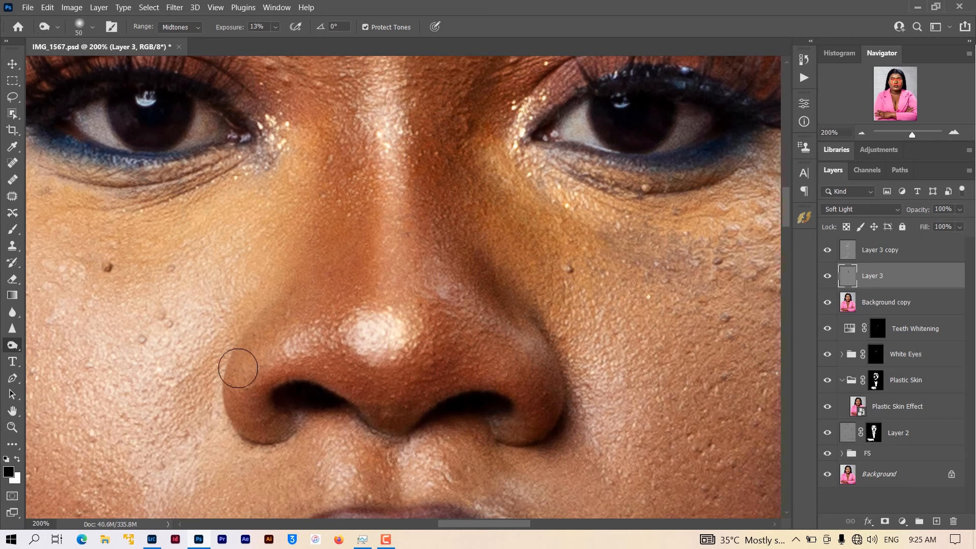
drag(242, 356, 242, 394)
Burn the eye socket area of the image-right eye with an enlarged brush.
scroll(244, 394, up, 5)
key(bracketright)
key(bracketright)
key(bracketright)
key(bracketright)
drag(548, 272, 636, 222)
Burn the image-right cheek and the skin around the mouth with a larger brush.
key(ctrl+minus)
key(ctrl+minus)
key(bracketright)
key(bracketright)
key(bracketright)
key(bracketright)
key(bracketright)
drag(538, 393, 353, 375)
Burn the image-left side of the face from the lower cheek up to the temple with a 200 px brush.
key(bracketleft)
key(bracketleft)
scroll(569, 381, down, 3)
key(bracketleft)
key(bracketleft)
key(bracketright)
key(bracketright)
key(bracketright)
key(bracketright)
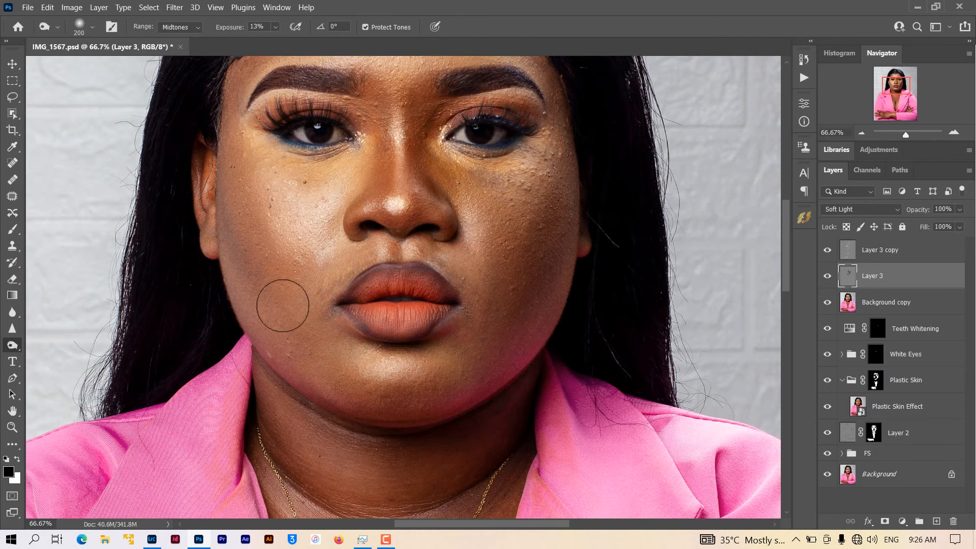
drag(283, 302, 247, 125)
Burn the edges of the forehead along the hairline and above the image-left eyebrow.
scroll(304, 286, up, 2)
key(bracketleft)
key(bracketleft)
key(bracketleft)
key(bracketleft)
scroll(304, 286, up, 1)
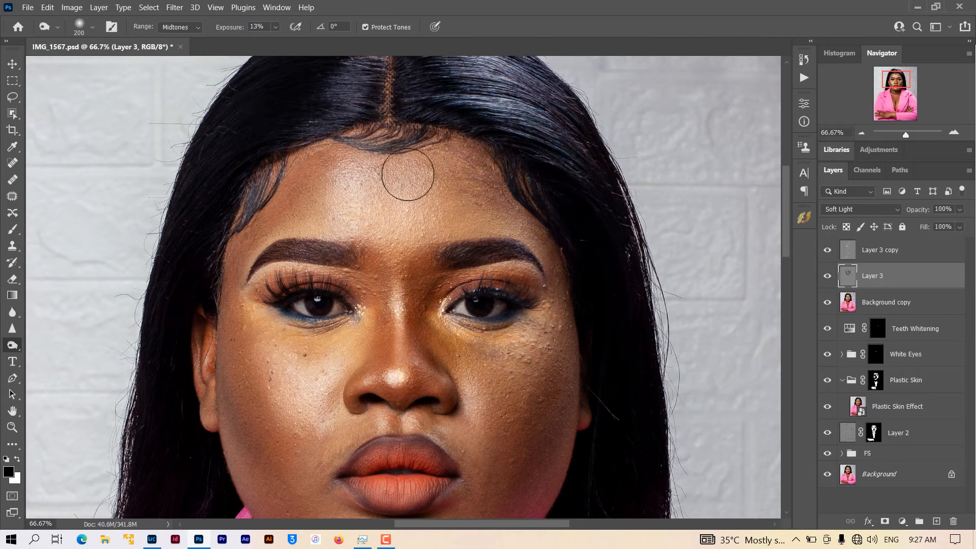
key(bracketright)
drag(275, 219, 313, 239)
Burn the chest skin with a 175 px brush and the image-left hand with a 250 px brush.
scroll(483, 416, down, 8)
scroll(428, 443, down, 10)
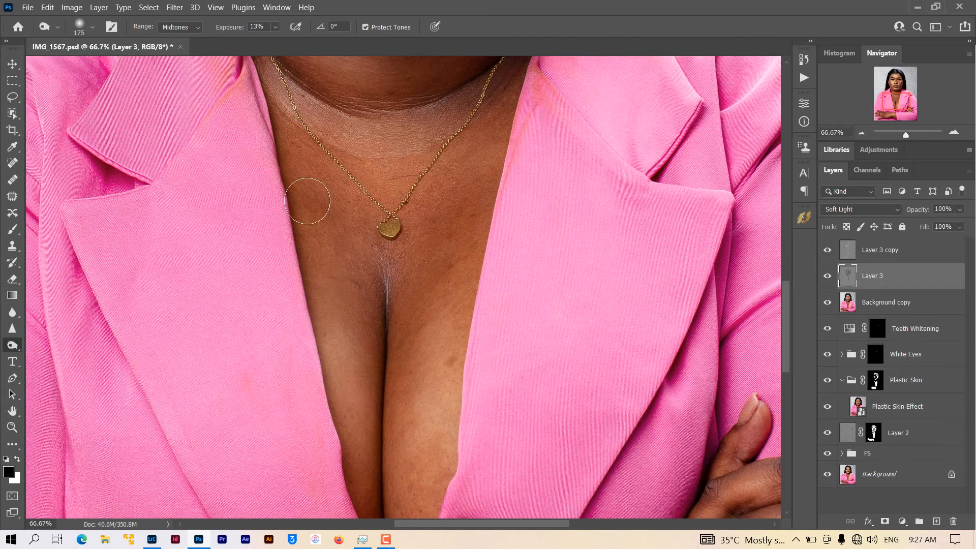
scroll(254, 349, left, 5)
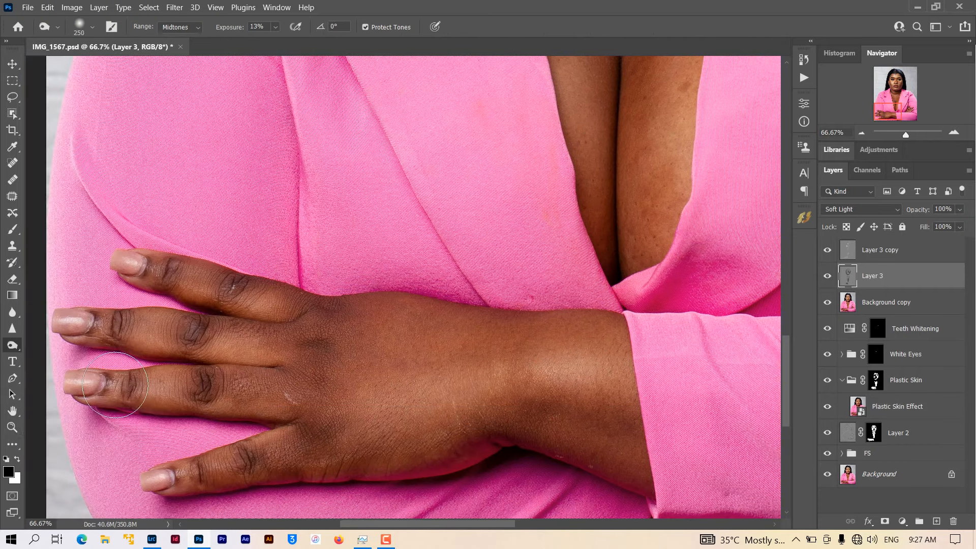
Check the whole portrait and the face with Background copy hidden, and move that layer above Layer 3 copy.
key(z)
right_click(491, 308)
click(518, 318)
click(828, 303)
click(441, 161)
click(441, 161)
right_click(480, 198)
click(504, 207)
click(409, 159)
click(409, 159)
right_click(408, 168)
click(441, 176)
drag(842, 296, 841, 243)
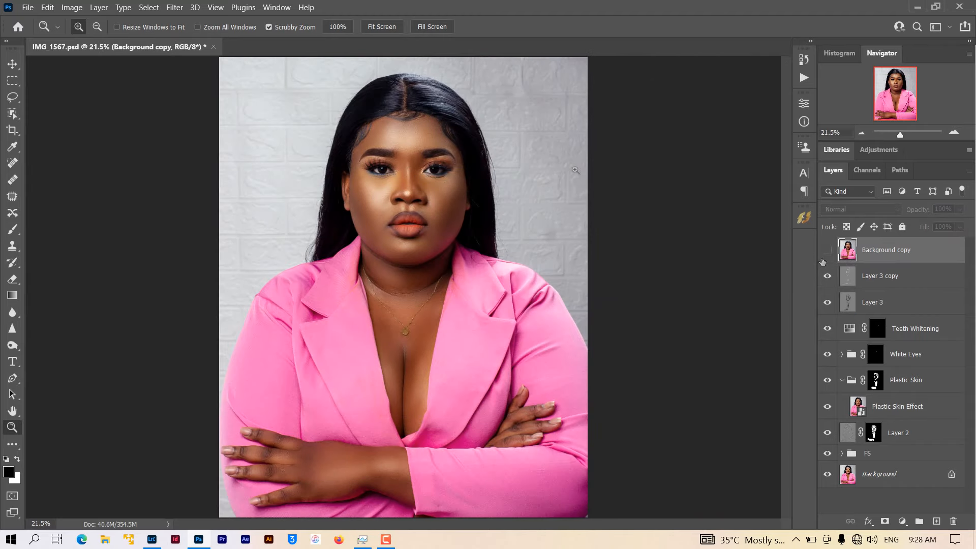
Lower the opacity of Layer 3 to 77% and of Layer 3 copy to 68%.
click(413, 145)
click(412, 145)
click(413, 145)
click(413, 145)
click(889, 304)
click(958, 209)
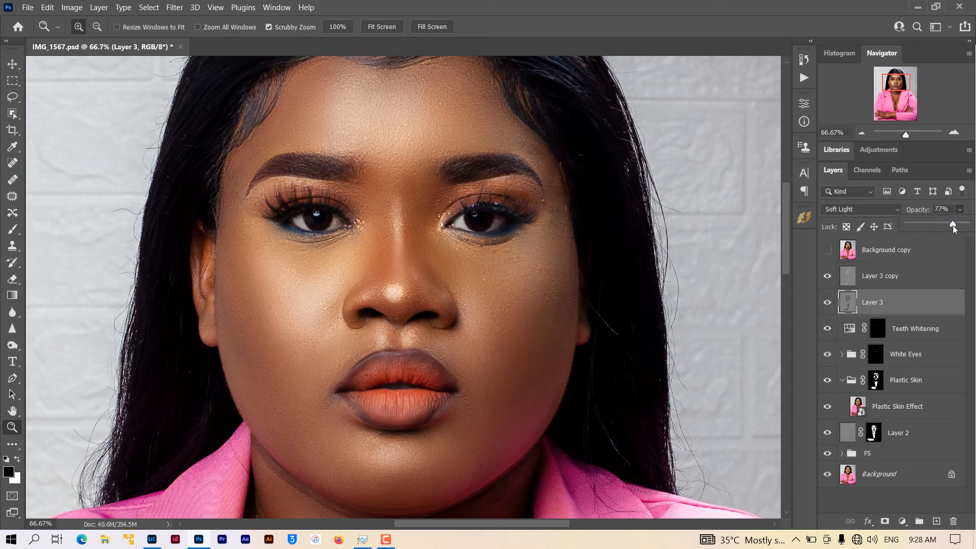
click(910, 275)
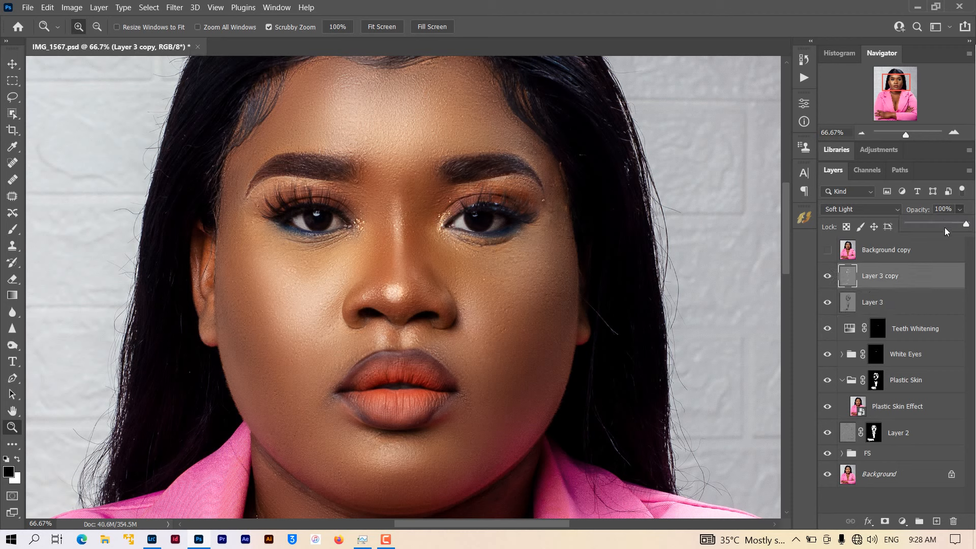
drag(938, 220, 948, 221)
Compare the whole portrait with the Background copy layer shown and hidden, and examine the face up close.
right_click(512, 220)
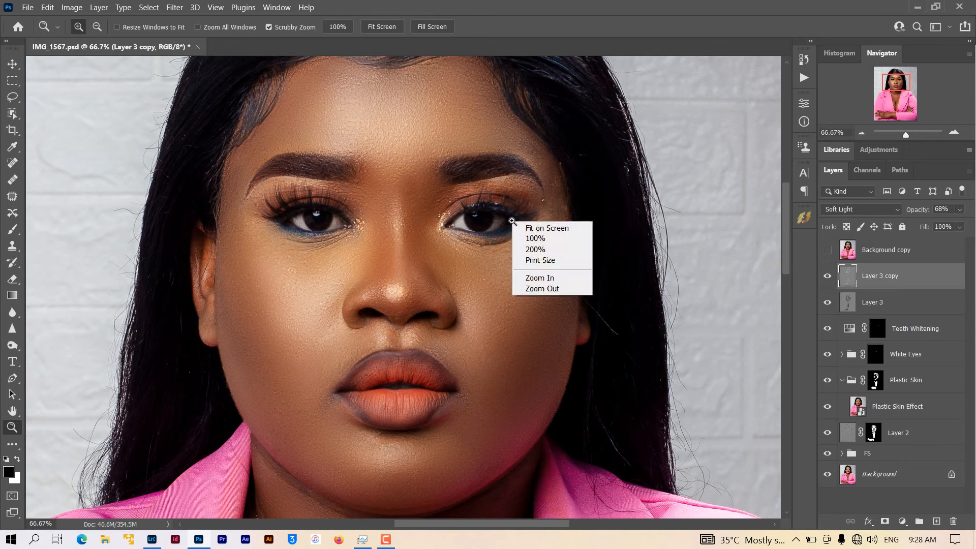
click(523, 225)
click(823, 256)
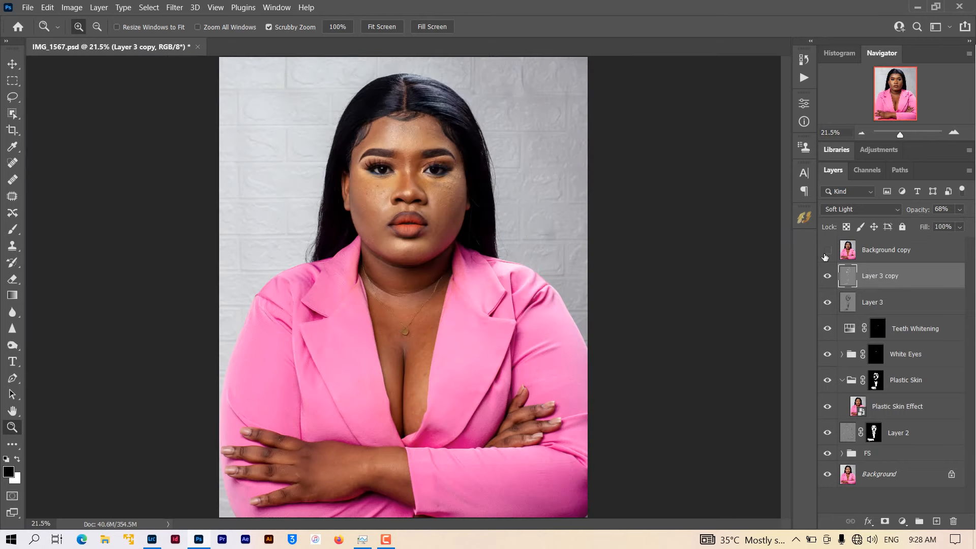
click(824, 256)
click(470, 158)
click(401, 162)
click(404, 163)
right_click(405, 167)
click(415, 173)
click(410, 143)
click(409, 142)
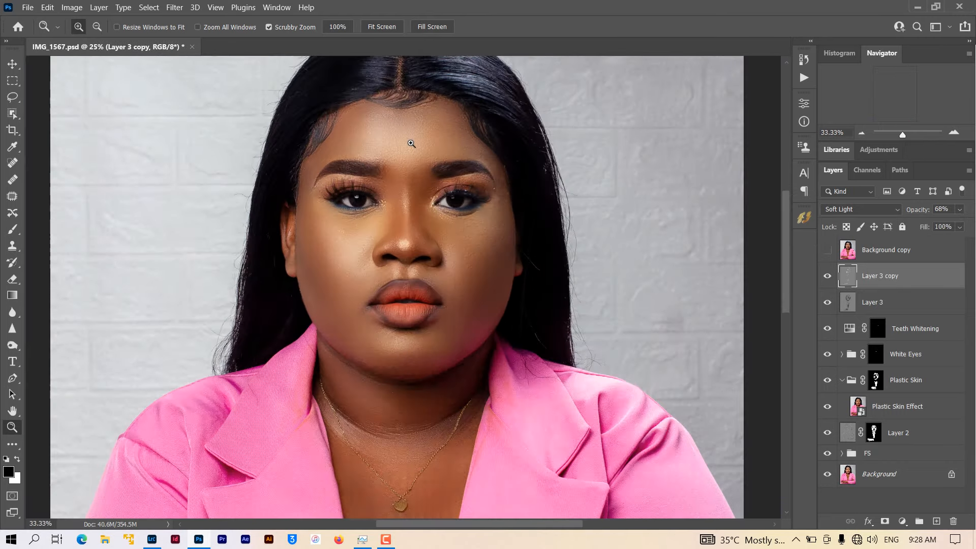
click(409, 143)
click(409, 144)
Compare the face with the dodge and burn layers hidden and shown, and set Layer 3's opacity to 65%.
click(823, 279)
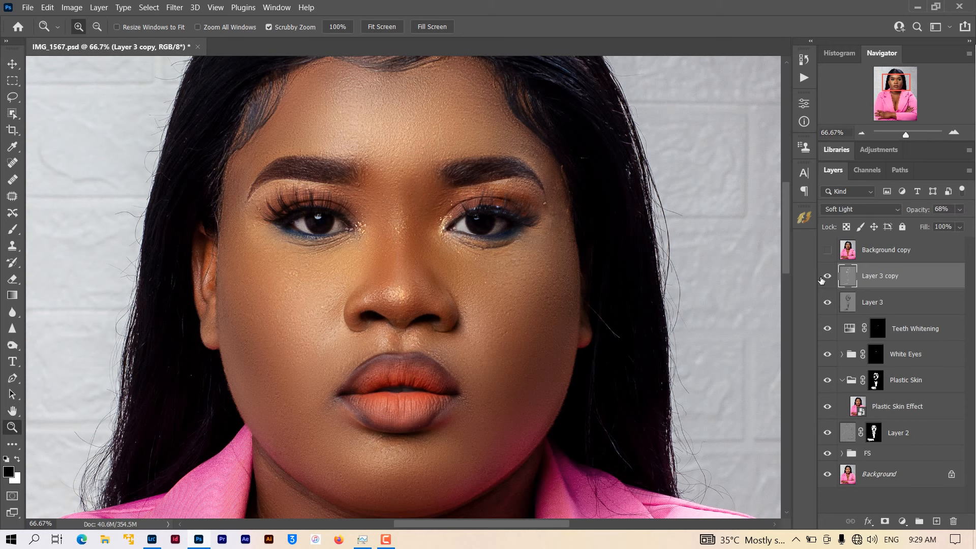
click(825, 307)
click(825, 307)
click(898, 301)
click(959, 210)
Examine the lips, neck, chest and hands for the strength of the burned shadows.
scroll(441, 375, down, 2)
click(440, 375)
right_click(441, 376)
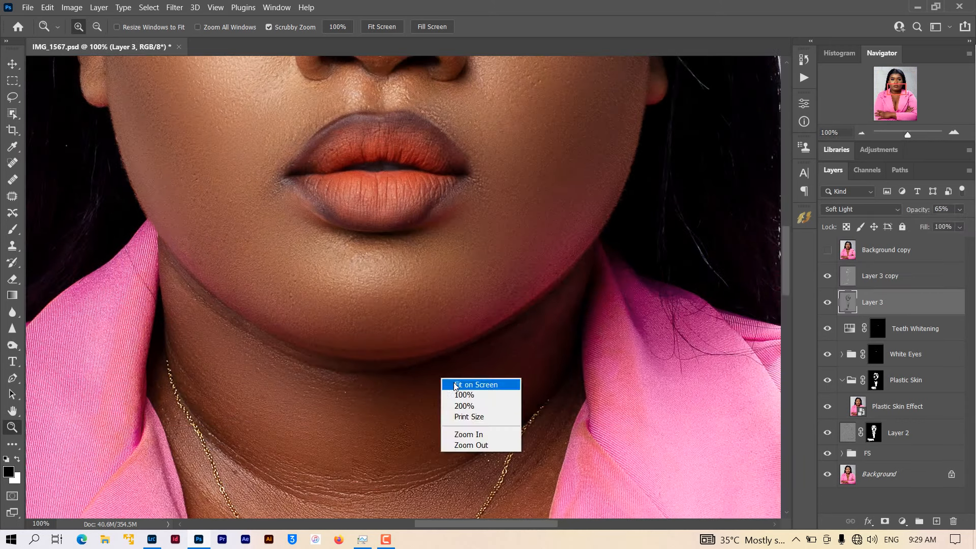
click(455, 385)
click(379, 477)
scroll(405, 200, up, 1)
click(405, 201)
scroll(406, 201, down, 5)
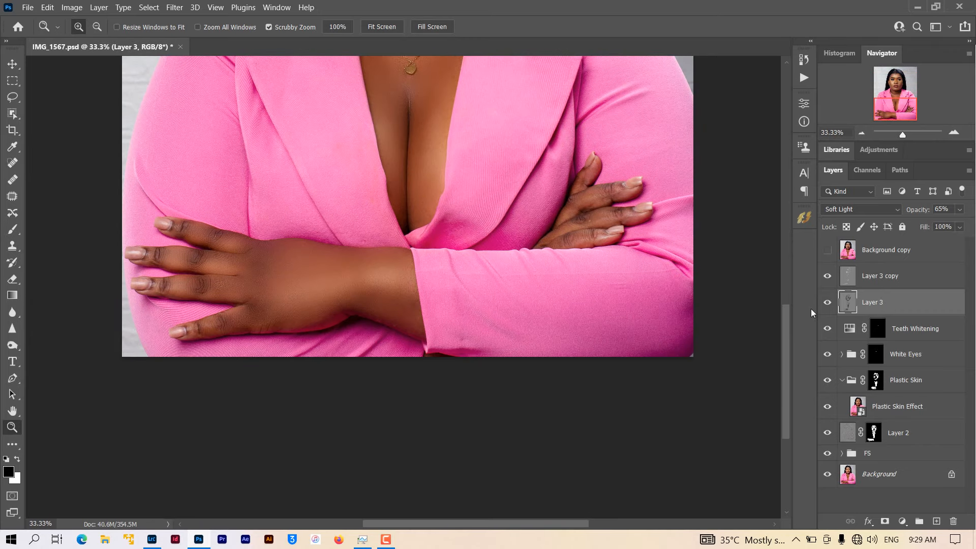
Switch to the Dodge tool with a 500 px brush and make white the foreground colour.
key(o)
key(bracketright)
key(bracketright)
key(bracketright)
key(bracketright)
key(bracketright)
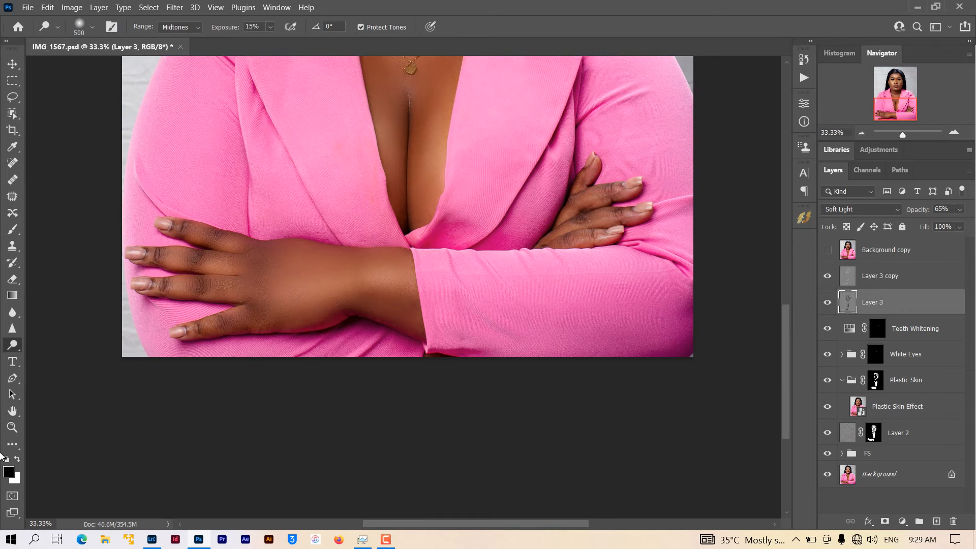
key(x)
Compare the portrait with the Background copy, Layer 3 and Layer 3 copy layers shown and hidden.
key(z)
right_click(313, 179)
click(328, 186)
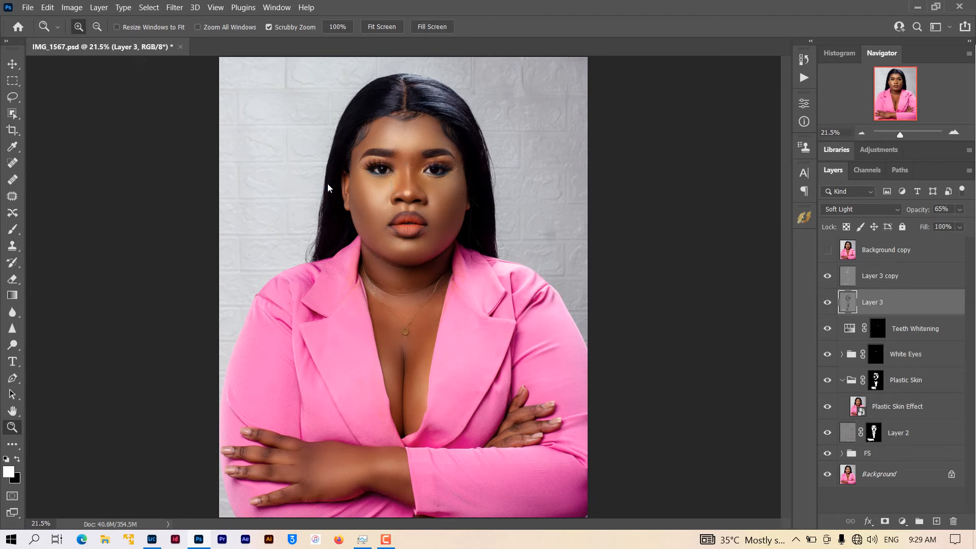
click(407, 160)
click(408, 161)
click(828, 260)
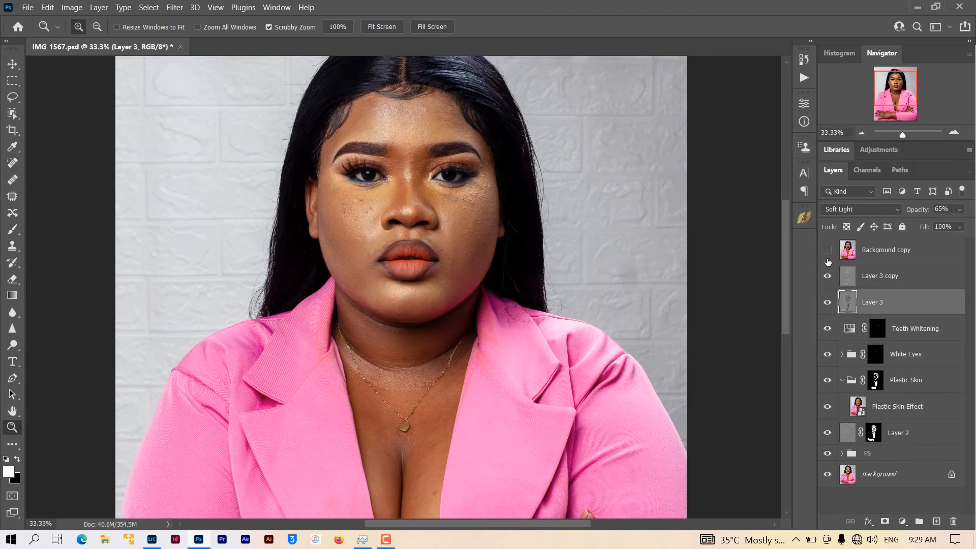
click(827, 259)
click(827, 303)
click(826, 303)
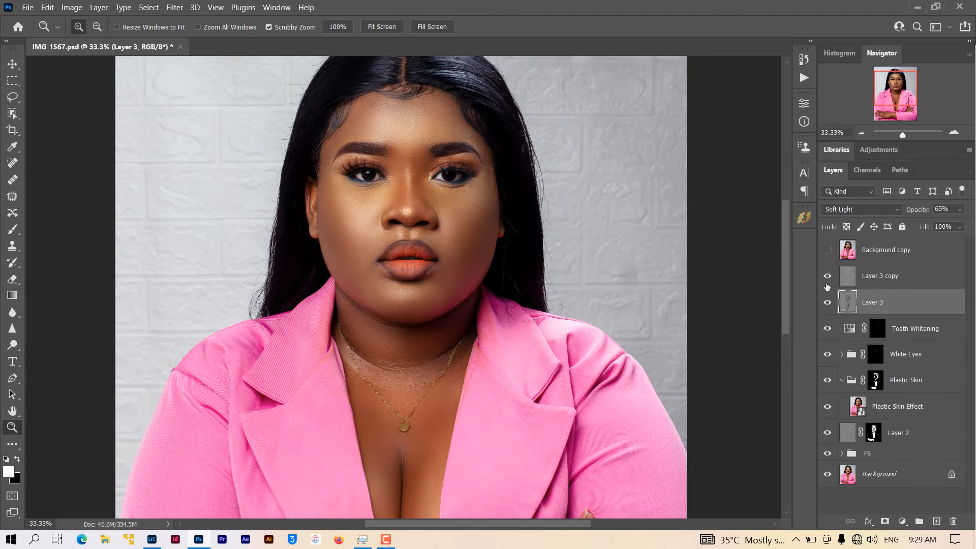
click(827, 276)
Set the opacity of Layer 3 copy to 82%.
click(885, 276)
click(960, 210)
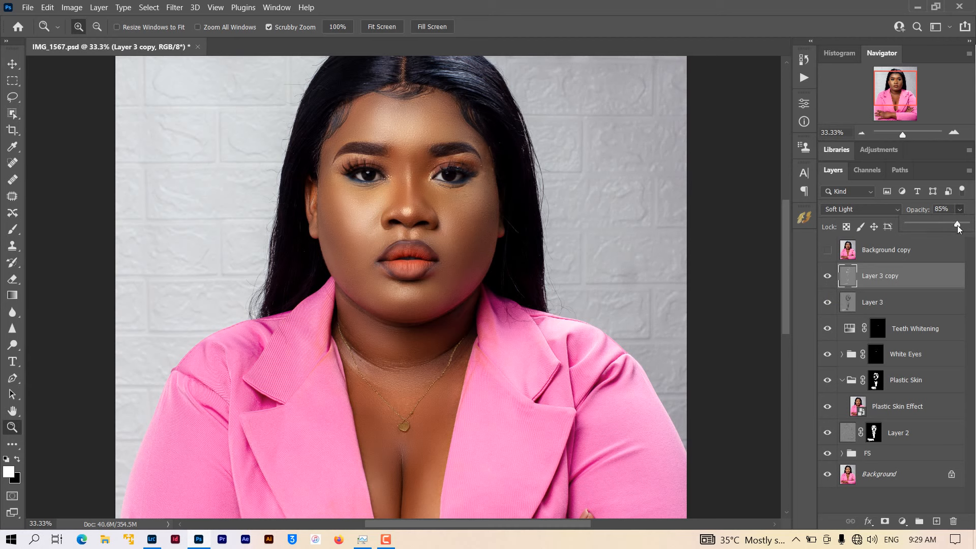
click(421, 159)
click(421, 159)
right_click(436, 210)
click(451, 219)
Show the Background copy layer and set its blending mode to Overlay.
click(439, 149)
click(438, 149)
click(439, 150)
click(439, 149)
click(439, 149)
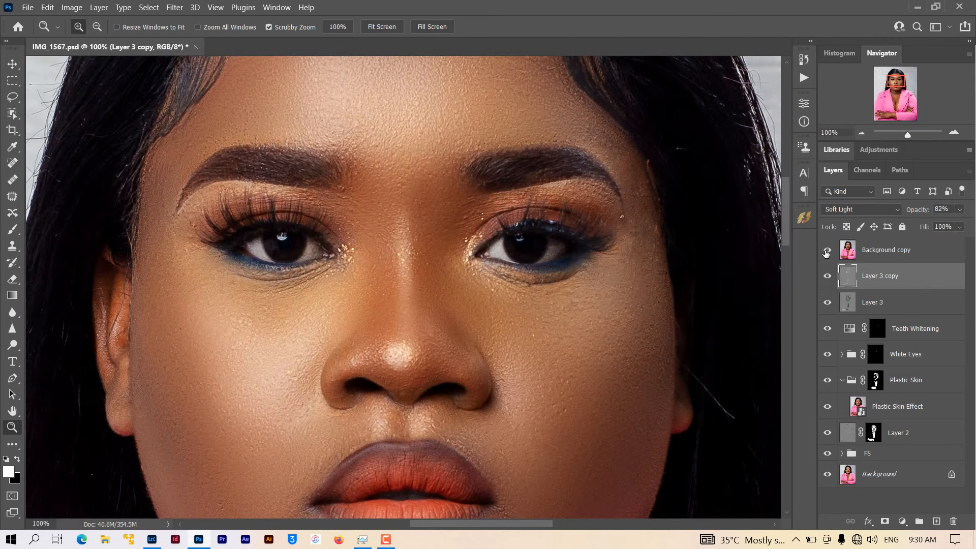
click(827, 250)
click(884, 250)
click(878, 207)
click(840, 359)
Apply a High Pass filter with a small radius to the Background copy layer.
key(alt+t)
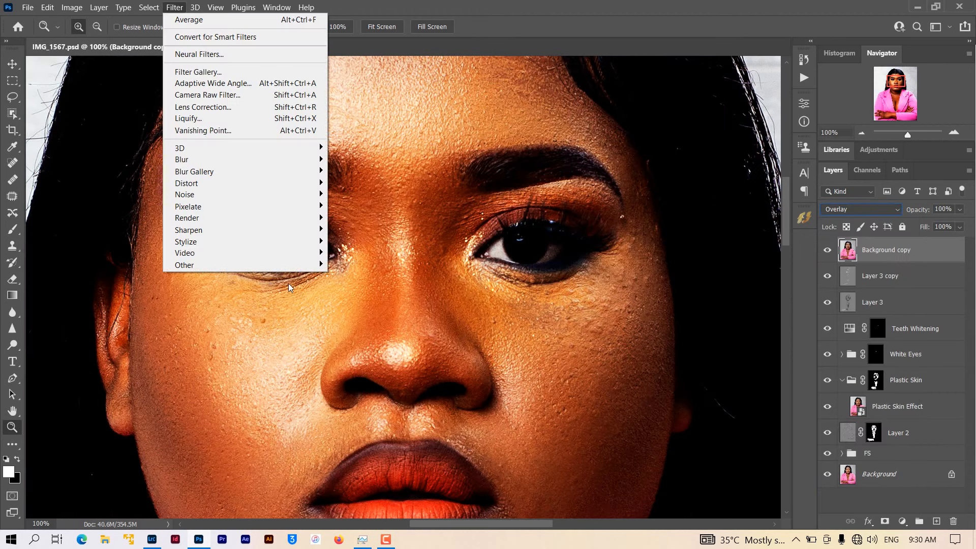
mouse_move(305, 265)
click(355, 279)
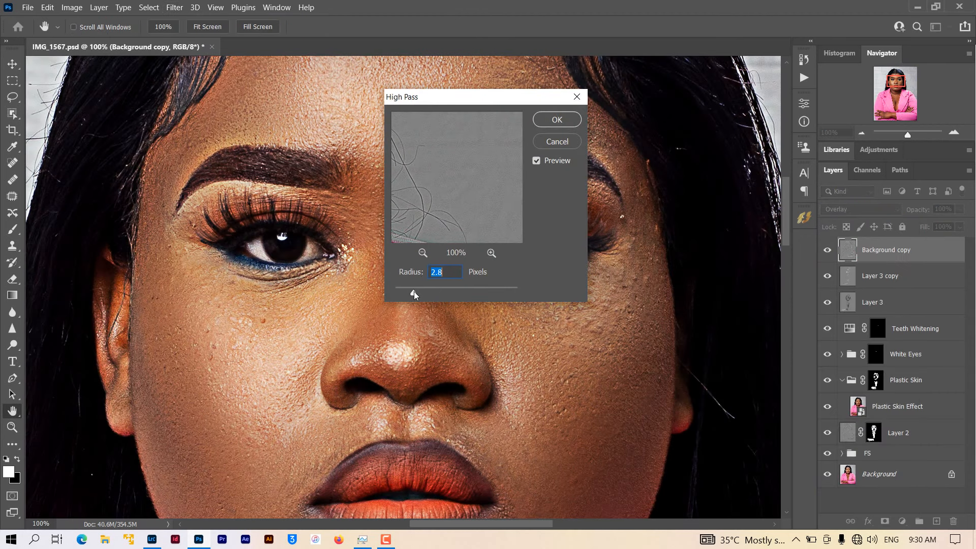
drag(414, 292, 410, 292)
key(Return)
Add a black mask to Background copy and paint white over the eyes and lips with a 200 px brush.
alt+click(884, 521)
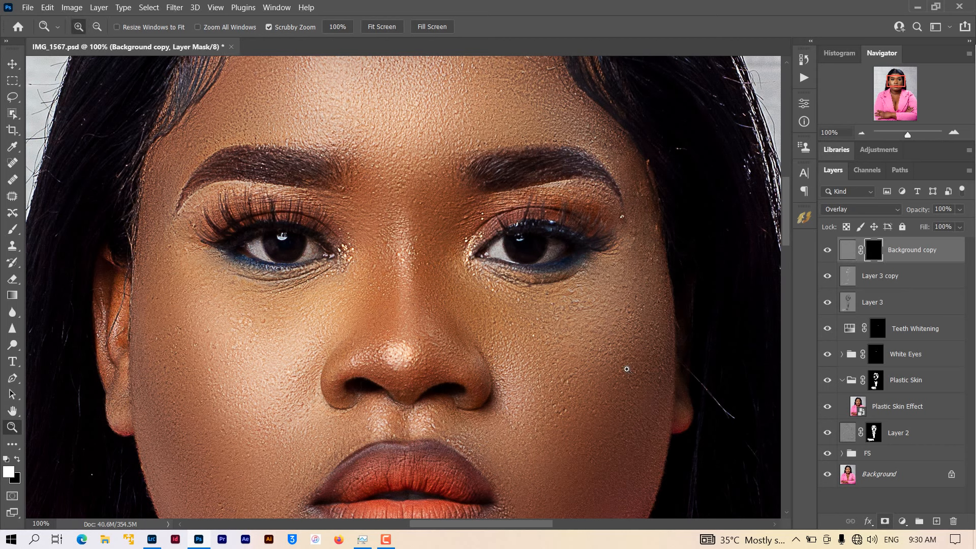
key(b)
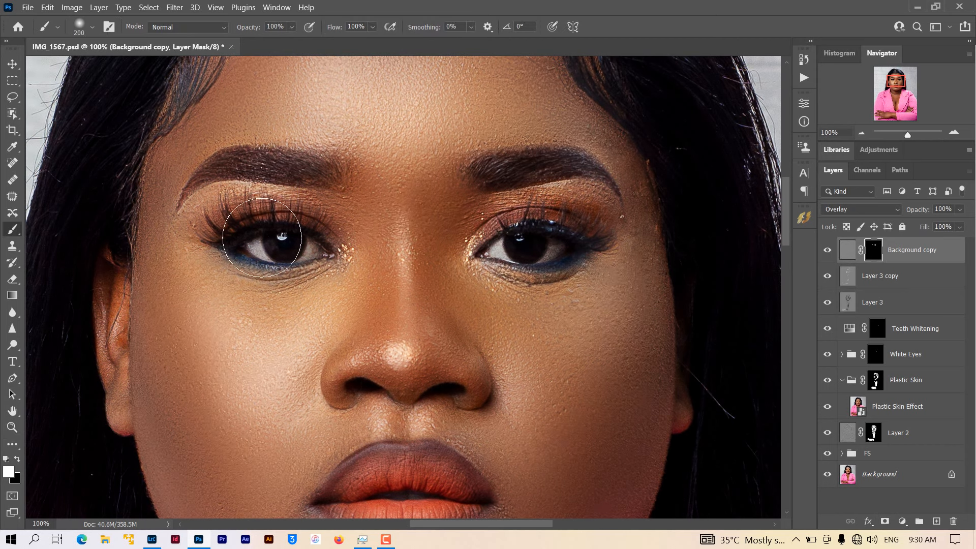
scroll(404, 345, down, 3)
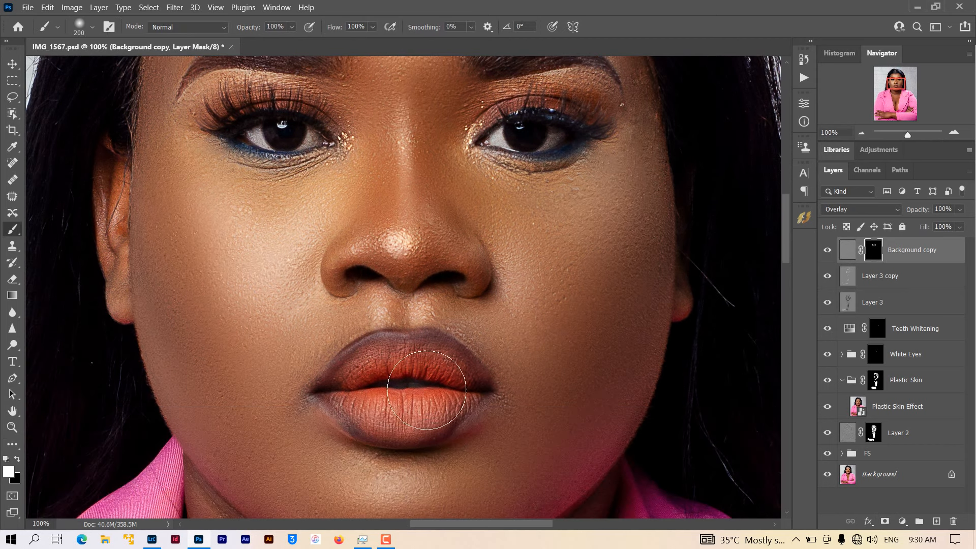
Paint white on the Background copy mask over the hair with a 500 px brush.
key(ctrl+minus)
key(ctrl+minus)
scroll(610, 221, up, 2)
key(bracketright)
key(bracketright)
key(bracketright)
key(bracketright)
mouse_move(464, 81)
mouse_down()
mouse_move(614, 446)
mouse_move(219, 308)
mouse_up()
Examine the sharpening over the jacket, the whole portrait and the face.
scroll(580, 279, down, 10)
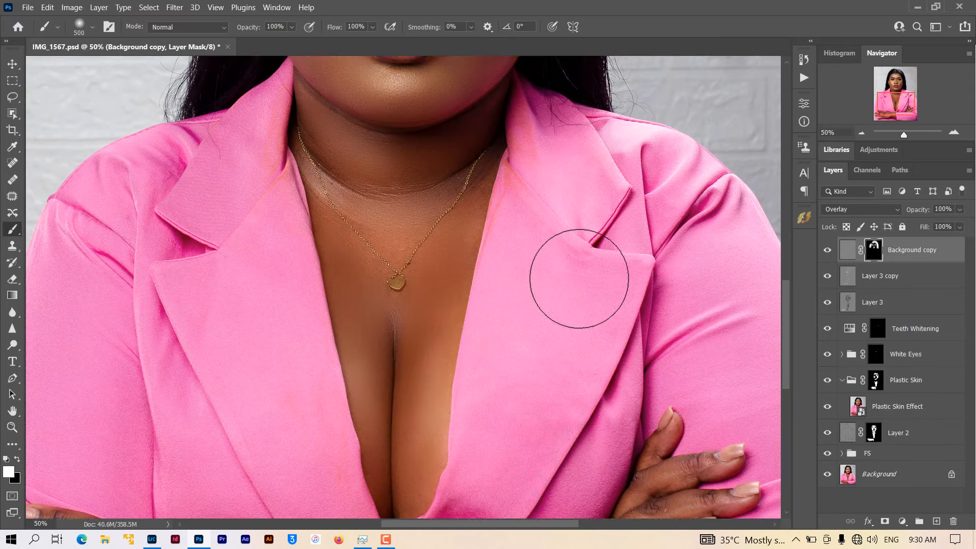
scroll(579, 279, down, 5)
key(z)
right_click(226, 201)
click(249, 206)
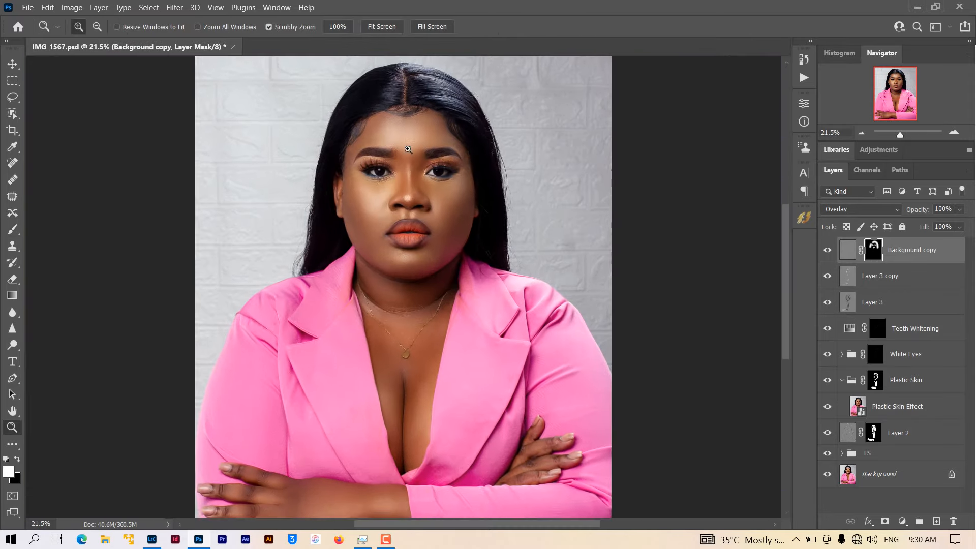
click(403, 155)
click(401, 156)
scroll(703, 254, up, 2)
click(390, 238)
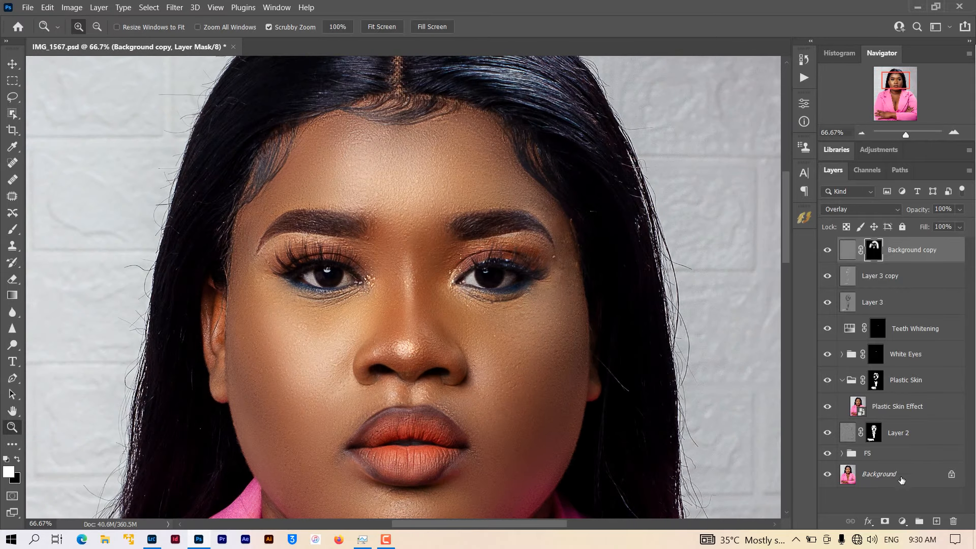
Add a Selective Color adjustment layer, set the Yellows' cyan to -67%, and raise their magenta.
click(902, 521)
click(914, 511)
click(688, 154)
click(701, 175)
drag(702, 177, 674, 179)
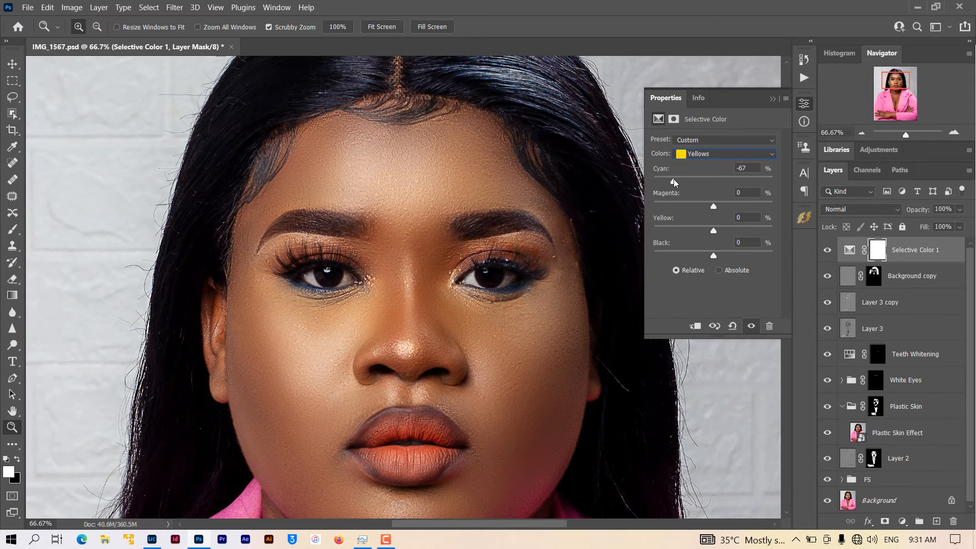
drag(713, 205, 749, 206)
Set the Selective Color Whites to cyan +5%, magenta -19% and yellow -19%.
click(725, 154)
click(701, 226)
mouse_move(713, 230)
mouse_down()
mouse_move(685, 232)
mouse_move(702, 232)
mouse_up()
drag(714, 182, 702, 206)
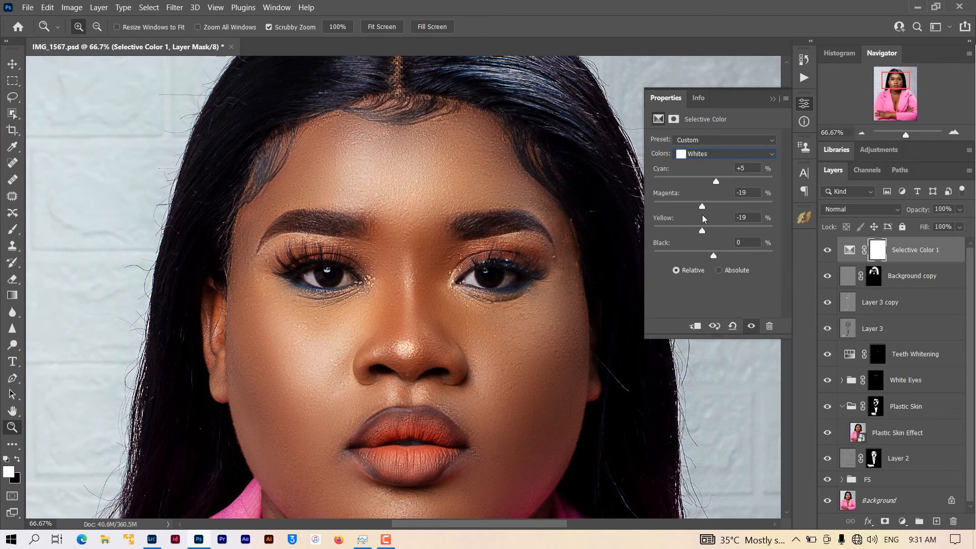
Set the Selective Color Whites' magenta to -8% and switch the edited color range to Blacks.
right_click(414, 295)
click(447, 300)
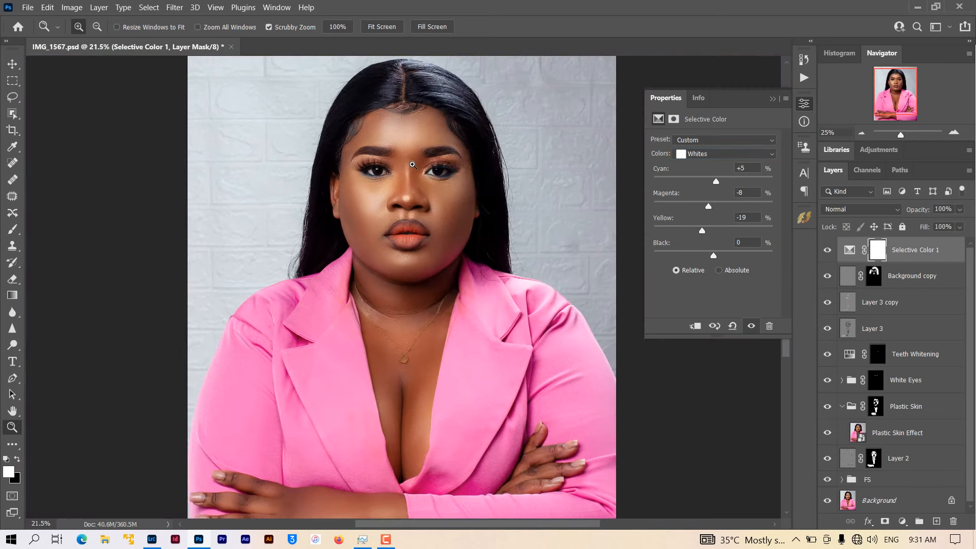
click(757, 155)
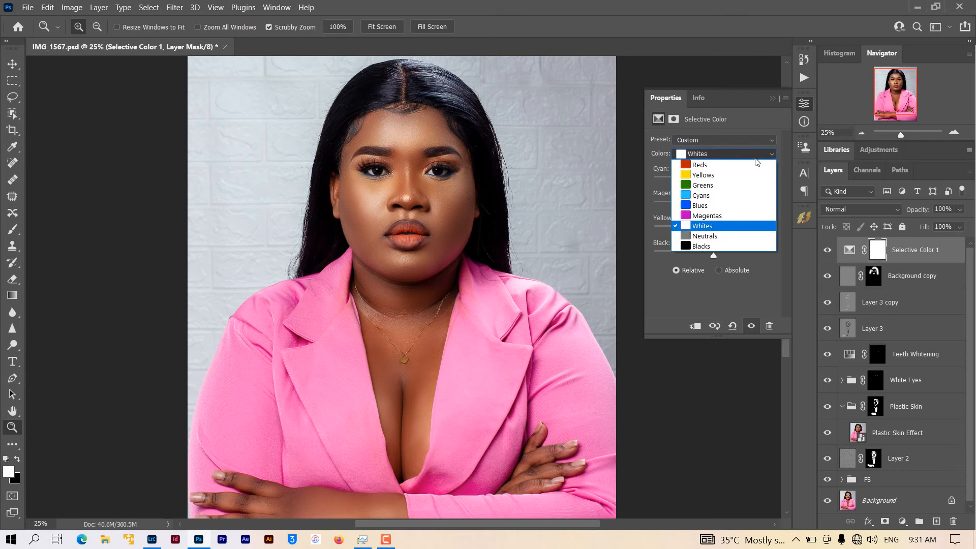
click(728, 245)
Add a new layer above Selective Color 1 and set its blend mode to Color.
click(438, 154)
click(437, 155)
click(432, 160)
right_click(428, 165)
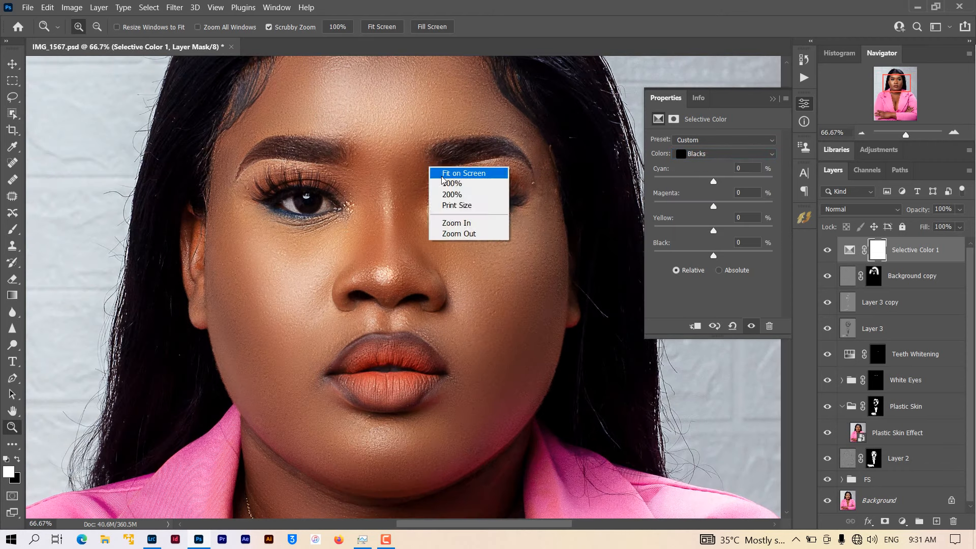
click(442, 173)
click(417, 128)
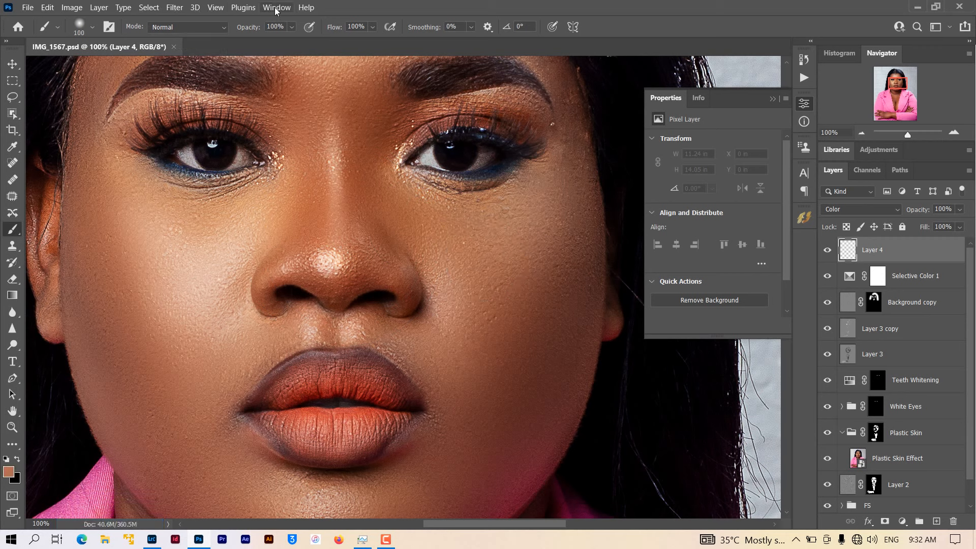
Set the brush opacity to 17% and paint skin tone under the eye on the image's right side with a 150 px brush.
drag(291, 27, 256, 43)
click(449, 188)
key(bracketright)
key(bracketright)
mouse_move(458, 196)
mouse_down()
mouse_move(489, 254)
mouse_move(455, 229)
mouse_move(496, 241)
mouse_move(535, 230)
mouse_up()
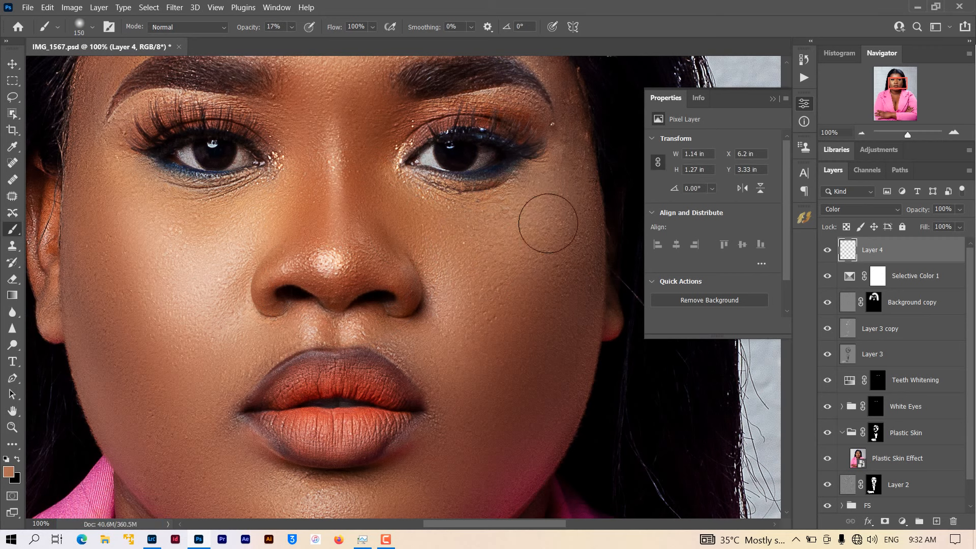
Sample nearby skin tones and paint them over the cheek on the image's right side with a 125 px brush.
alt+click(531, 300)
key(bracketleft)
drag(535, 313, 568, 209)
alt+click(448, 233)
mouse_move(450, 216)
mouse_down()
mouse_move(519, 197)
mouse_move(465, 233)
mouse_move(474, 261)
mouse_move(542, 196)
mouse_up()
Sample nearby skin tones and paint them under the eye and over the upper cheek on the image's left side.
alt+click(192, 251)
mouse_move(224, 236)
mouse_down()
mouse_move(246, 203)
mouse_move(290, 183)
mouse_up()
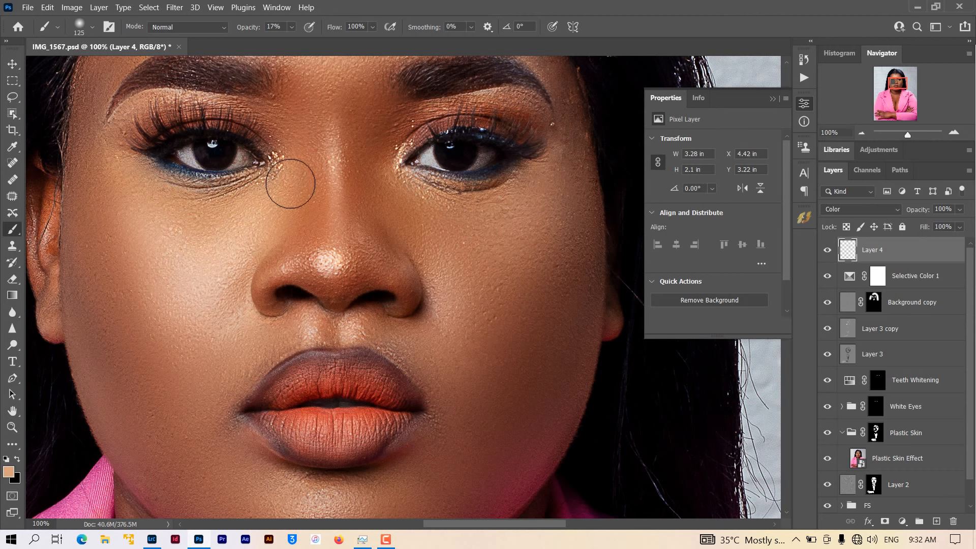
alt+click(114, 264)
drag(149, 320, 135, 251)
alt+click(201, 208)
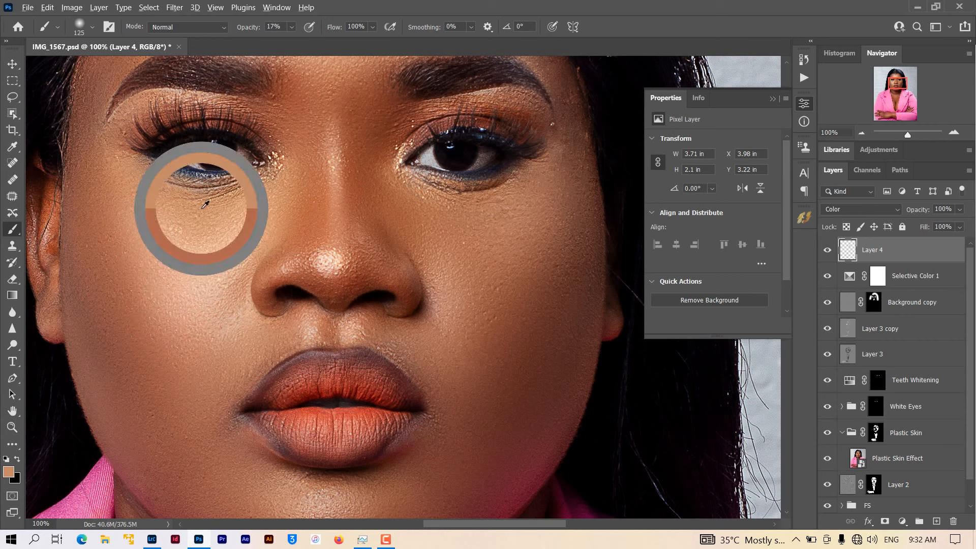
drag(176, 275, 157, 306)
Sample the lower cheek's tone on the image's left side and paint it over that area with a 175 px brush.
alt+click(135, 365)
key(bracketright)
key(bracketright)
drag(138, 377, 166, 404)
Sample the skin tone beside the nose bridge, paint it over the bridge, and review the whole portrait.
alt+click(368, 193)
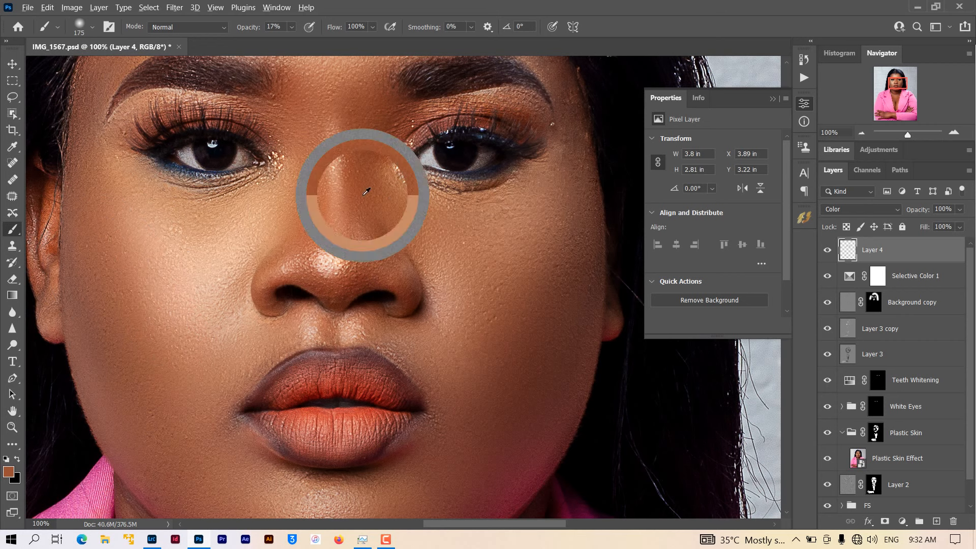
drag(354, 143, 304, 168)
key(z)
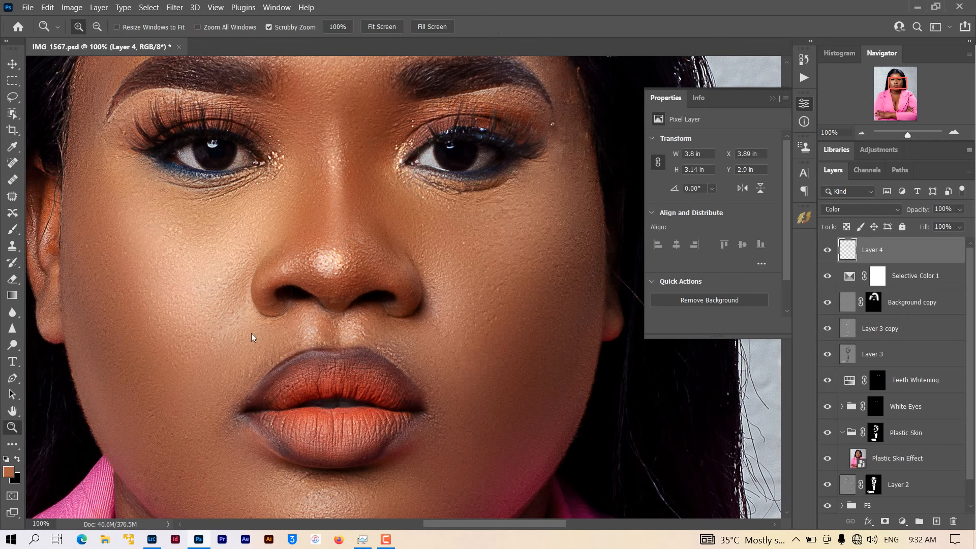
key(ctrl+0)
click(435, 185)
key(ctrl+0)
Merge the visible layers into a new layer on top of the stack and open it in the Camera Raw filter.
scroll(894, 310, down, 2)
shift+click(897, 504)
key(ctrl+alt+e)
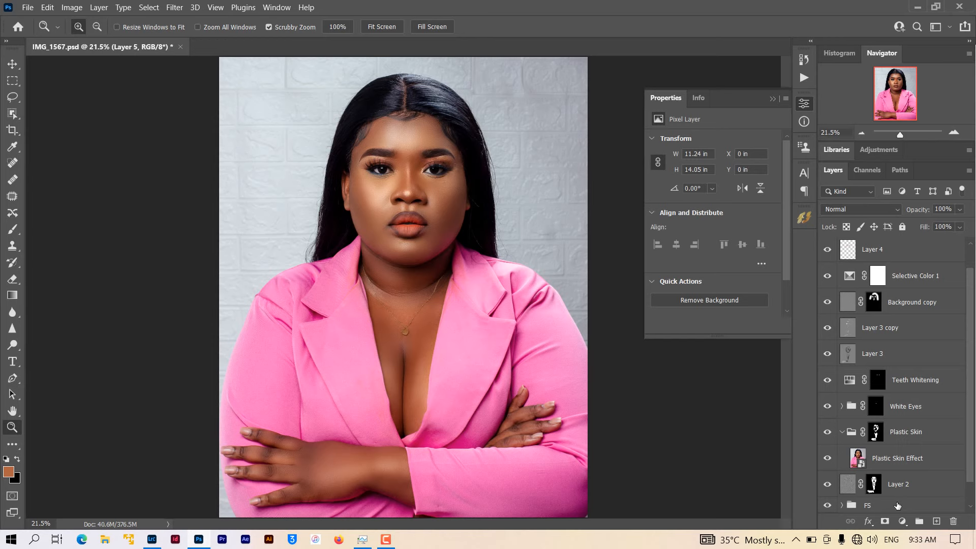
key(ctrl+shift+a)
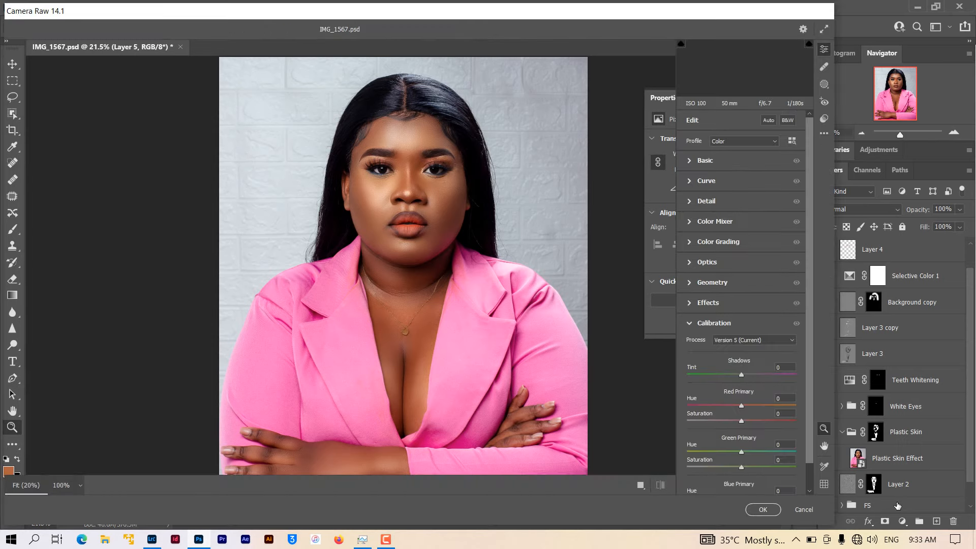